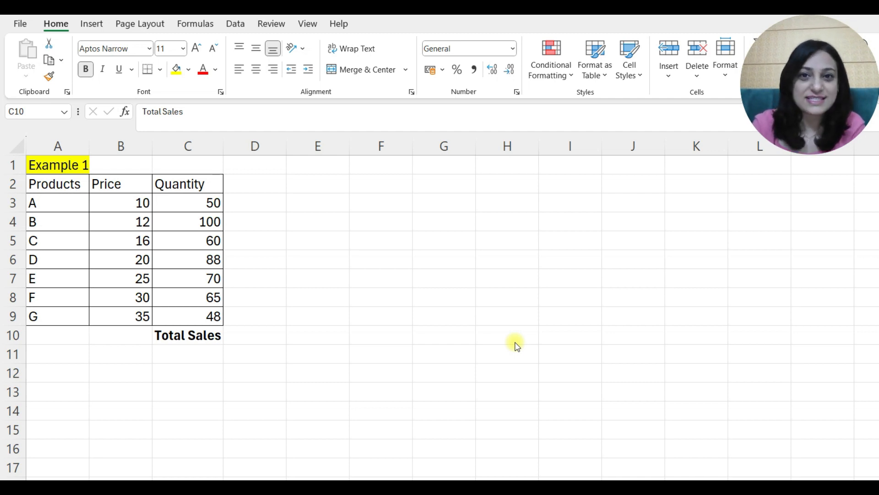
{"action": "left_click", "coordinate": [255, 203]}
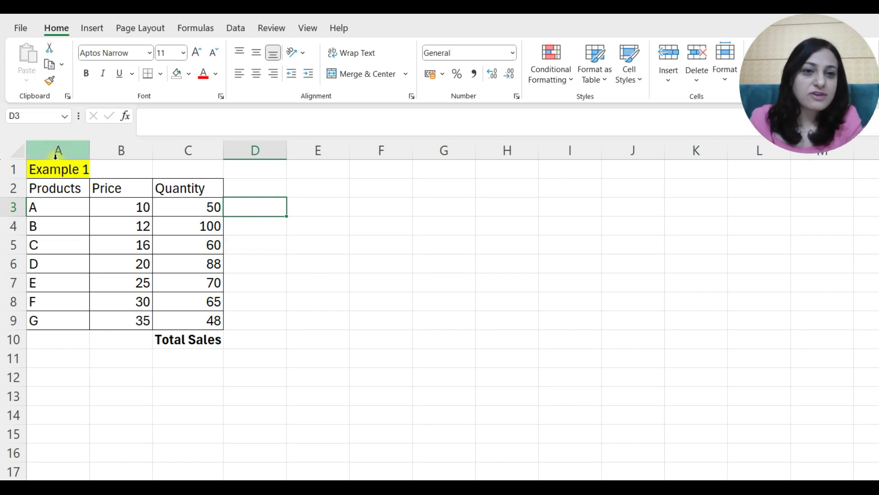
{"action": "left_click_drag", "start_coordinate": [75, 183], "coordinate": [69, 298]}
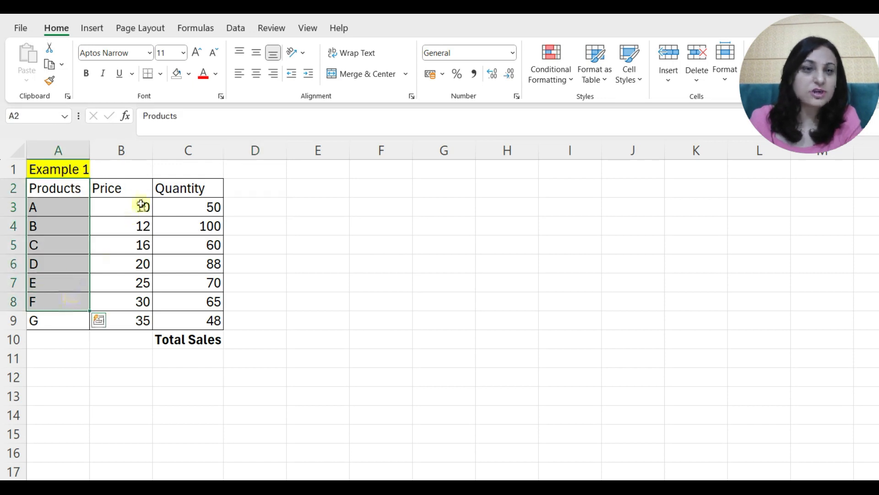
{"action": "left_click", "coordinate": [147, 188]}
{"action": "left_click", "coordinate": [202, 183]}
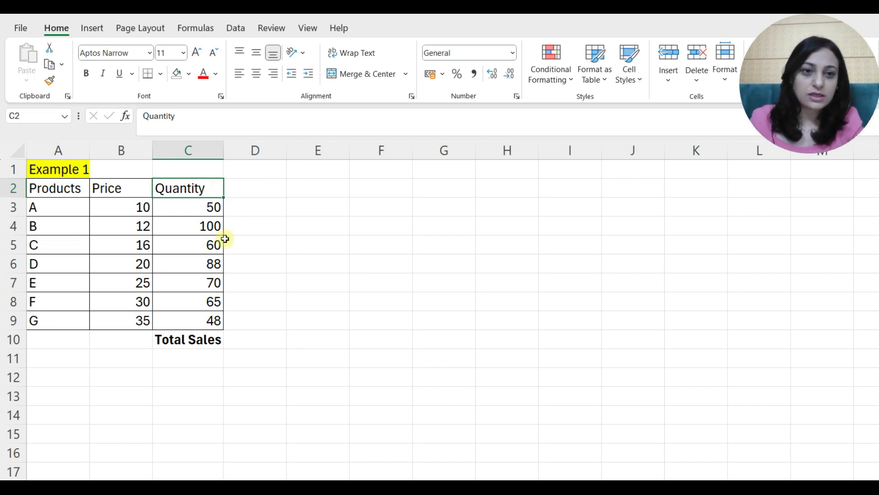
Calculate each product's price times quantity with =B3*C3 in D3 and fill the formula down to D9
{"action": "left_click", "coordinate": [241, 206]}
{"action": "type", "text": "="}
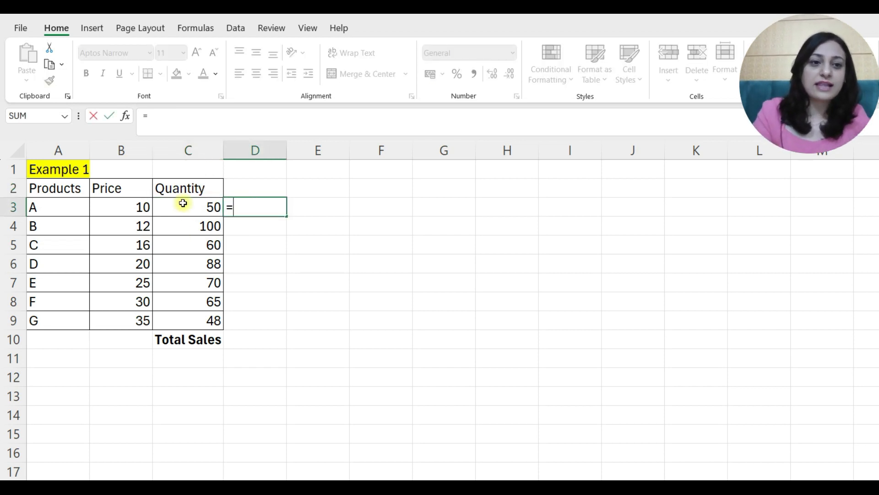
{"action": "left_click", "coordinate": [146, 204]}
{"action": "type", "text": "*"}
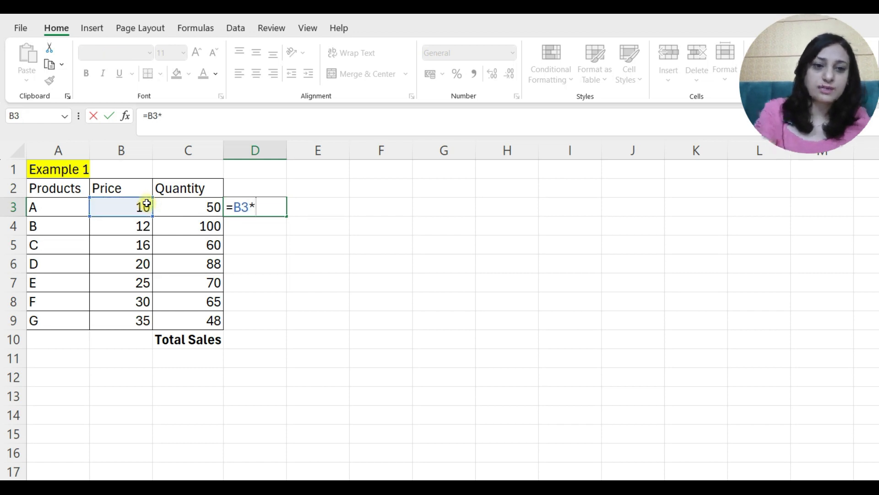
{"action": "left_click", "coordinate": [172, 204]}
{"action": "key", "text": "Return"}
{"action": "left_click", "coordinate": [240, 207]}
{"action": "left_click_drag", "start_coordinate": [287, 219], "coordinate": [286, 326]}
Total the product sales in D10 with a SUM formula over D3:D9
{"action": "left_click", "coordinate": [241, 333]}
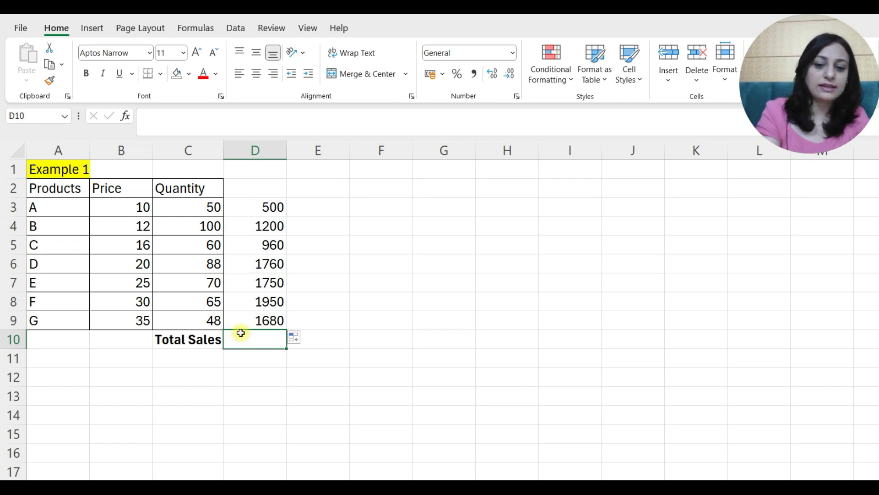
{"action": "type", "text": "=Sum("}
{"action": "left_click_drag", "start_coordinate": [288, 211], "coordinate": [262, 319]}
{"action": "key", "text": "Return"}
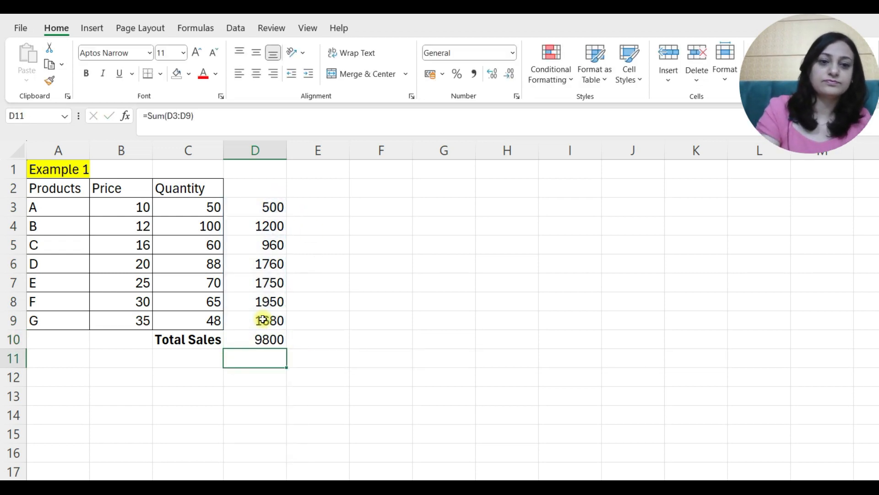
Calculate total sales in E10 with =SUMPRODUCT(B3:B9,C3:C9)
{"action": "left_click", "coordinate": [300, 338]}
{"action": "type", "text": "=sumprod"}
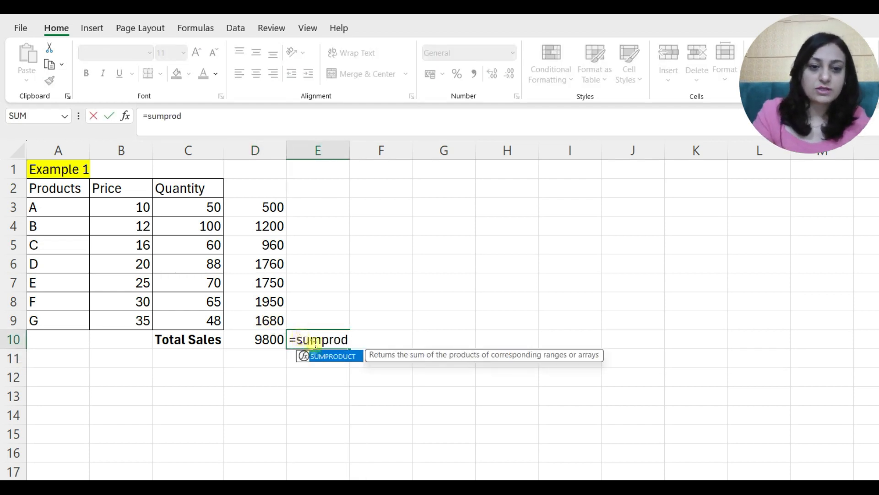
{"action": "double_click", "coordinate": [339, 356]}
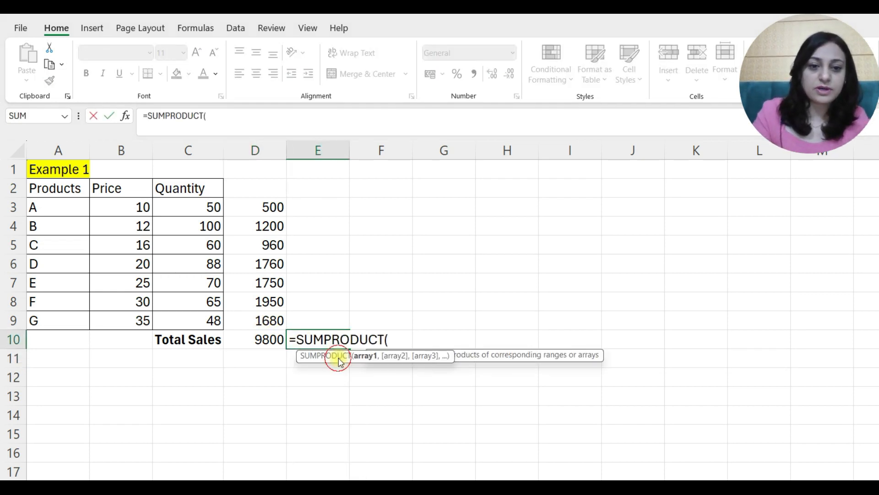
{"action": "left_click_drag", "start_coordinate": [137, 204], "coordinate": [139, 321]}
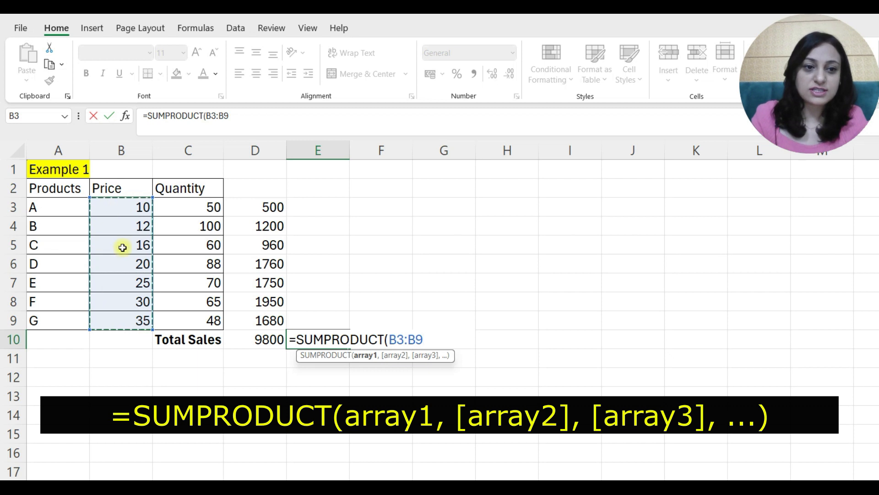
{"action": "type", "text": ","}
{"action": "left_click_drag", "start_coordinate": [182, 202], "coordinate": [181, 320]}
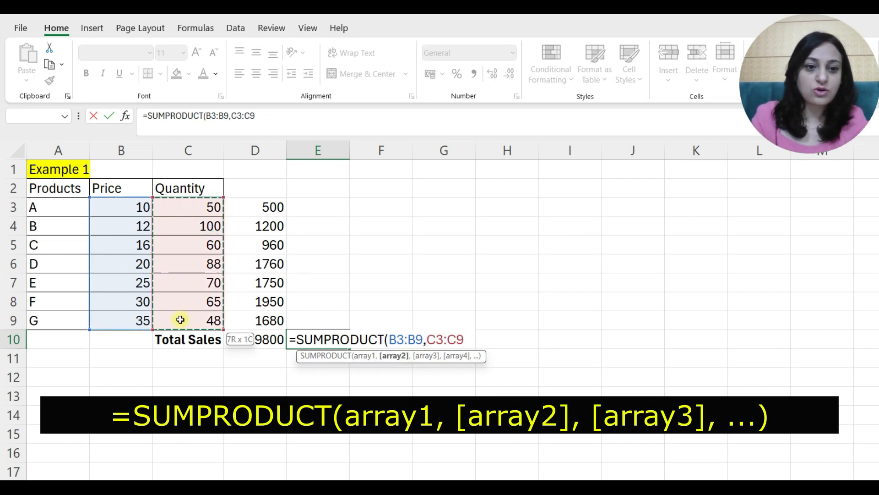
{"action": "type", "text": ")"}
{"action": "key", "text": "Return"}
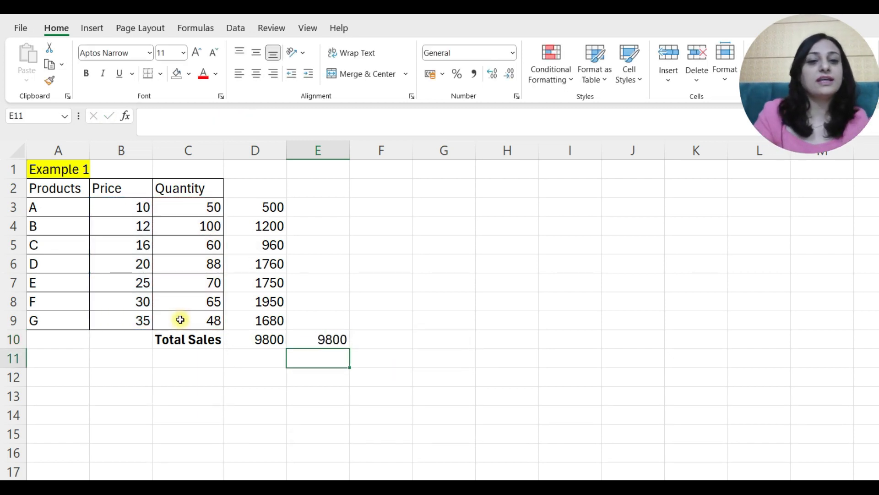
Fill cell E10 with yellow
{"action": "left_click", "coordinate": [317, 337]}
{"action": "left_click", "coordinate": [188, 73]}
{"action": "left_click", "coordinate": [204, 196]}
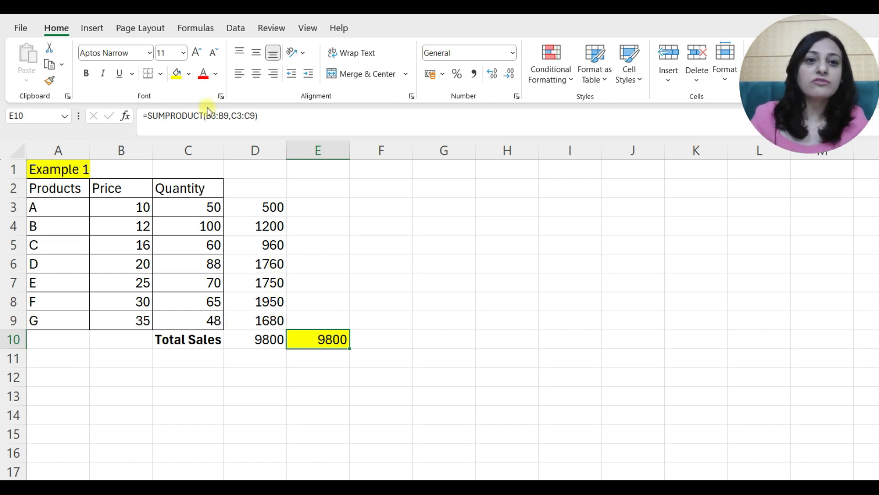
Try extending the price range of the SUMPRODUCT formula in E10 to B3:B10
{"action": "left_click", "coordinate": [226, 116]}
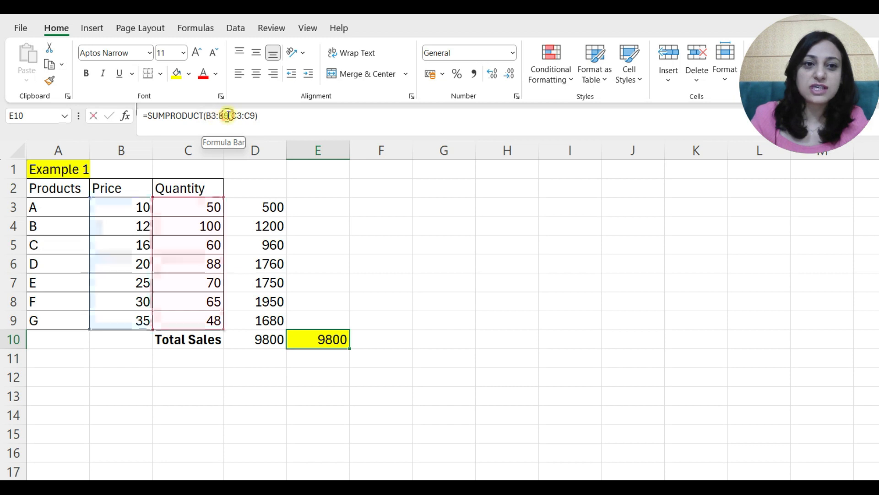
{"action": "key", "text": "BackSpace"}
{"action": "type", "text": "10"}
{"action": "key", "text": "Return"}
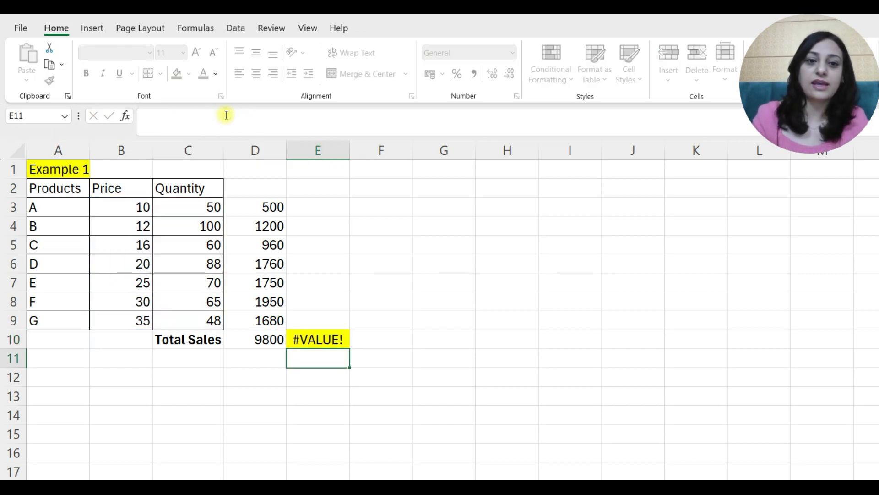
Set the price range of the SUMPRODUCT formula in E10 back to B3:B9
{"action": "key", "text": "Up"}
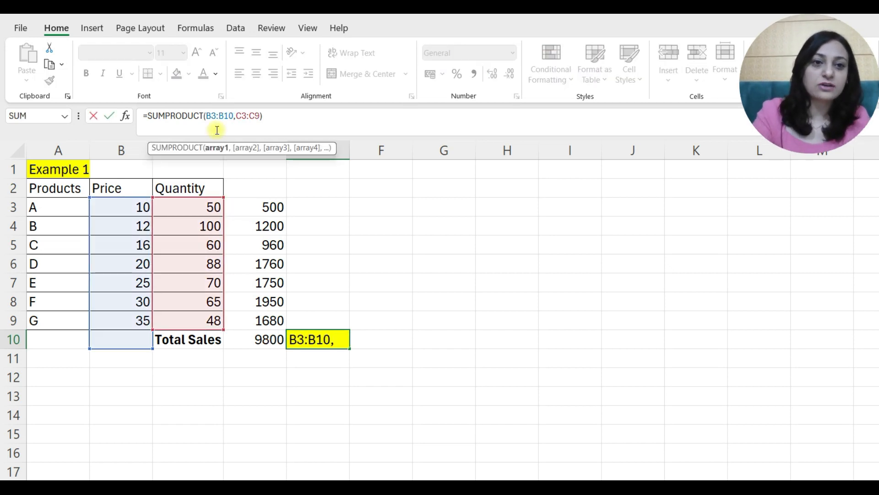
{"action": "key", "text": "BackSpace"}
{"action": "key", "text": "BackSpace"}
{"action": "type", "text": "9"}
{"action": "key", "text": "Return"}
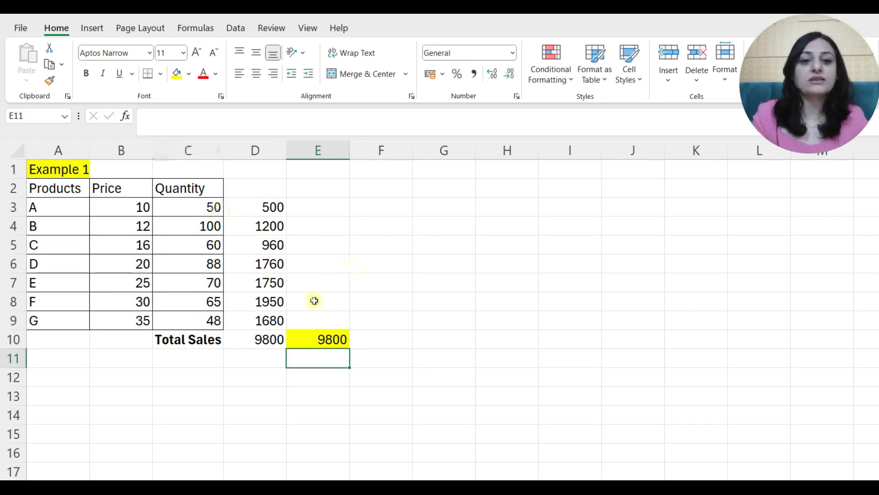
{"action": "left_click", "coordinate": [306, 339]}
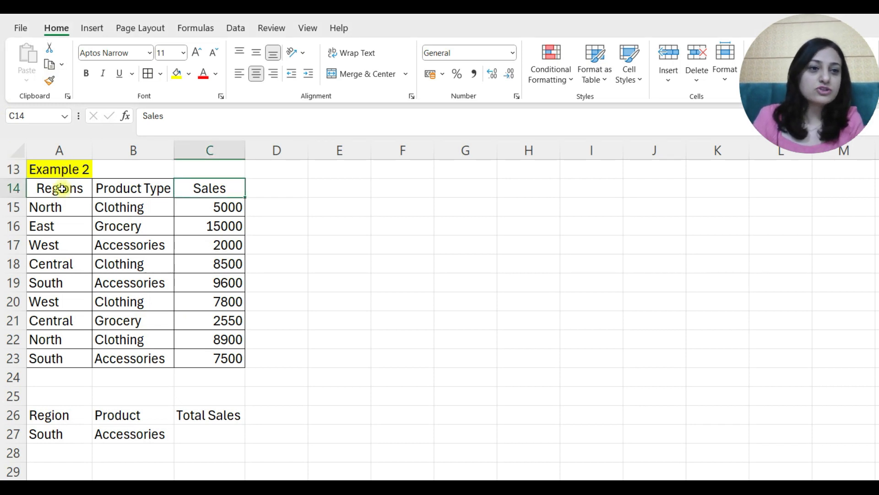
{"action": "left_click", "coordinate": [122, 188]}
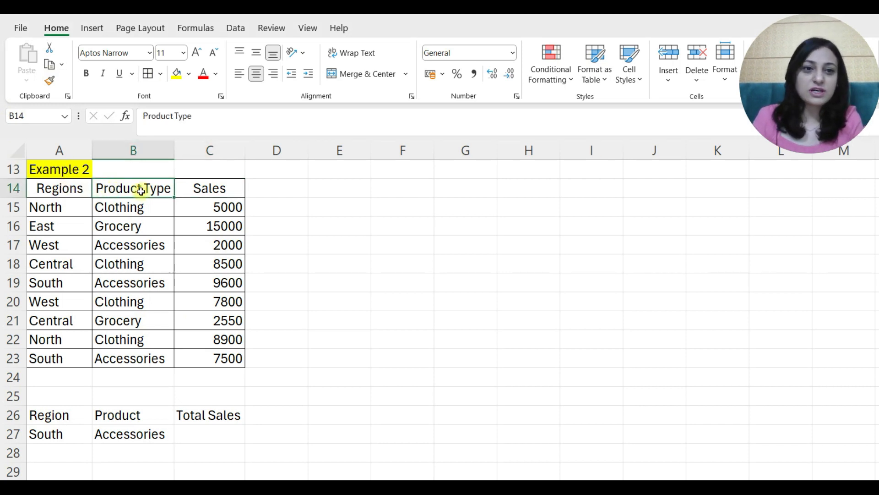
{"action": "left_click", "coordinate": [208, 190]}
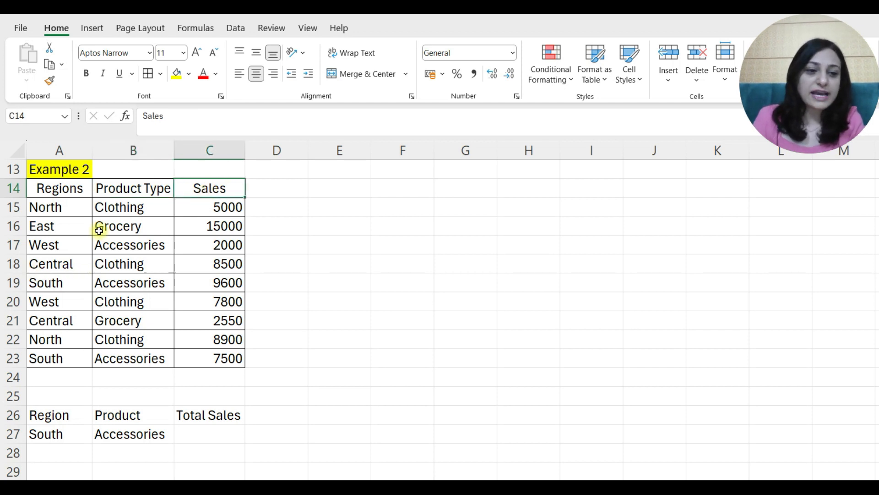
{"action": "left_click", "coordinate": [51, 416]}
{"action": "left_click", "coordinate": [52, 433]}
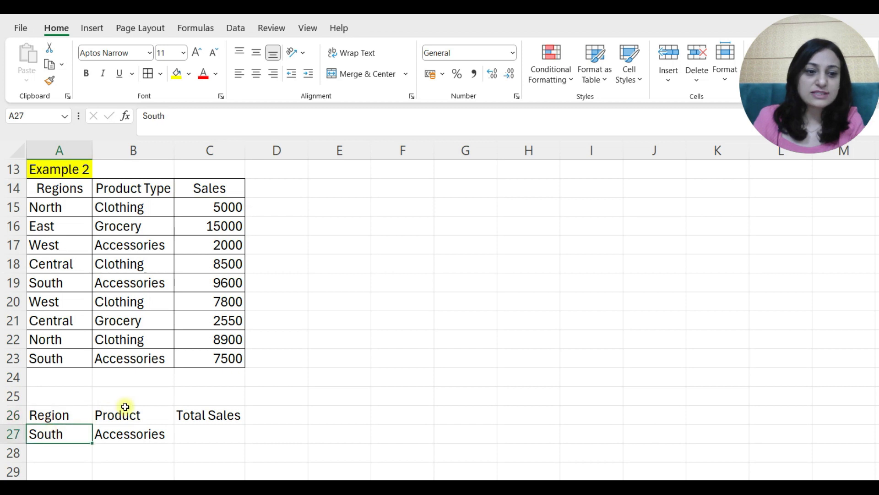
{"action": "left_click", "coordinate": [122, 414]}
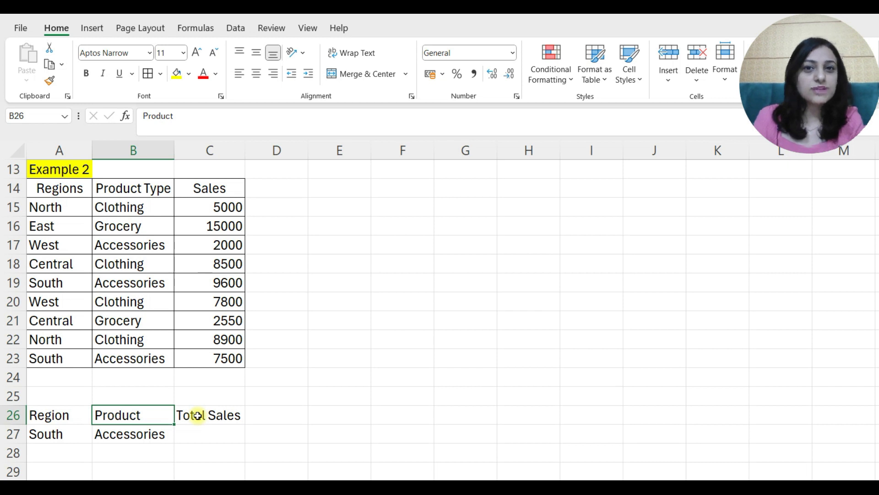
Start a SUMPRODUCT formula in C27 with the region condition (A15:A23=A27) enclosed in its own parentheses
{"action": "left_click", "coordinate": [196, 433]}
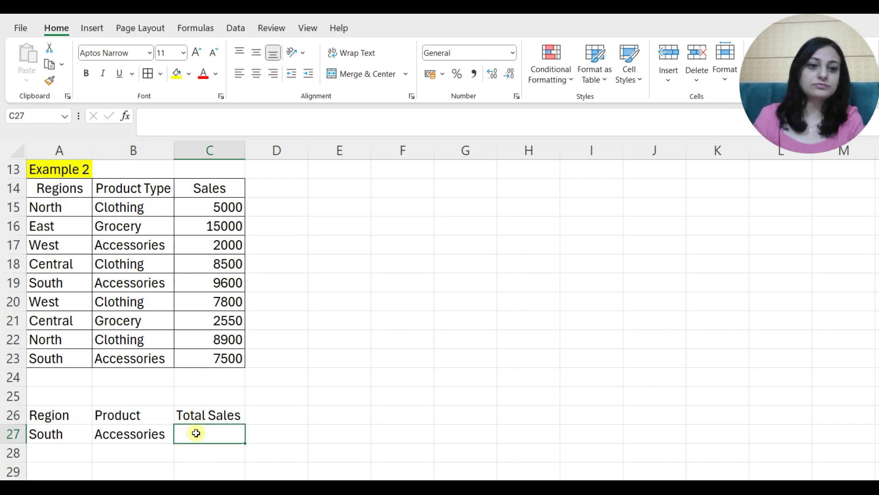
{"action": "type", "text": "=sumprod"}
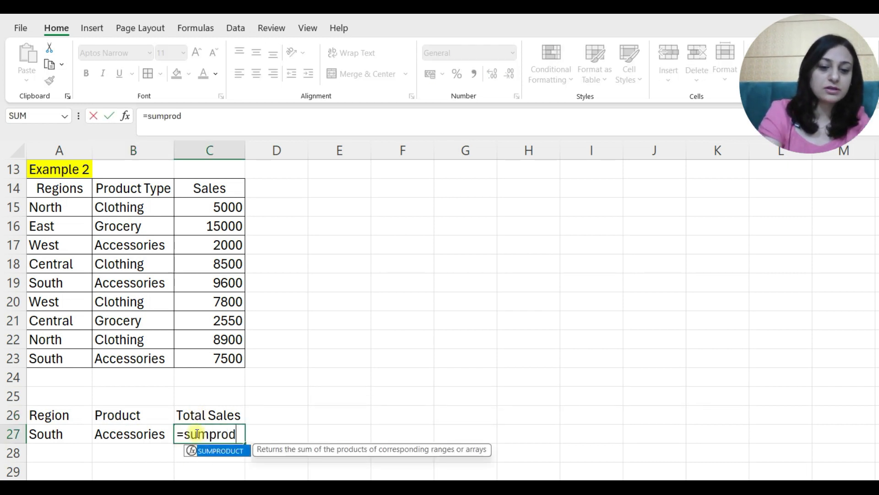
{"action": "type", "text": "uct("}
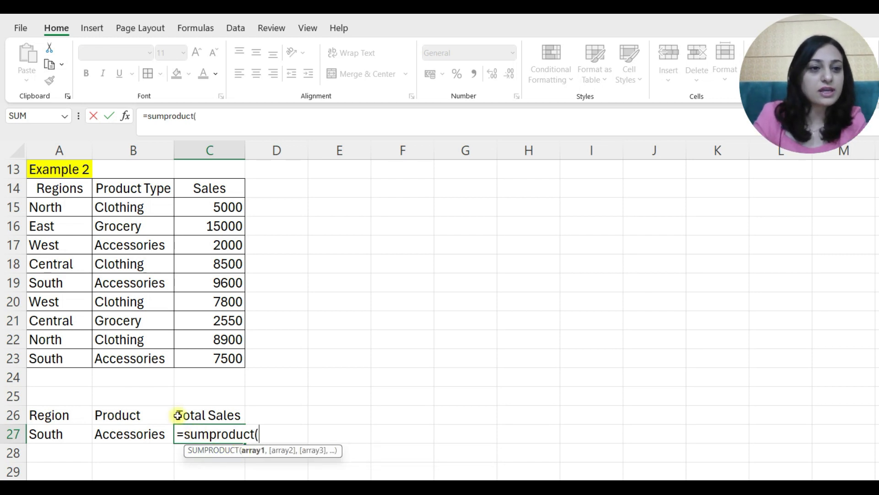
{"action": "left_click_drag", "start_coordinate": [46, 207], "coordinate": [52, 360]}
{"action": "type", "text": "="}
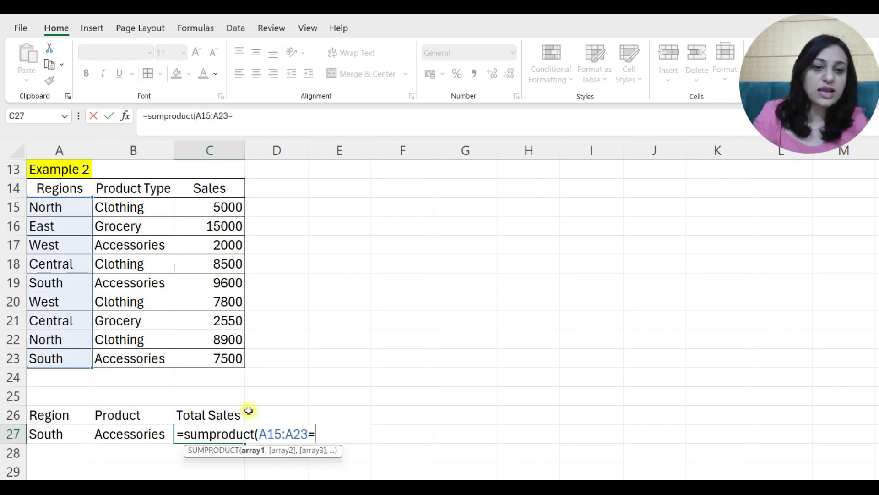
{"action": "left_click", "coordinate": [54, 433]}
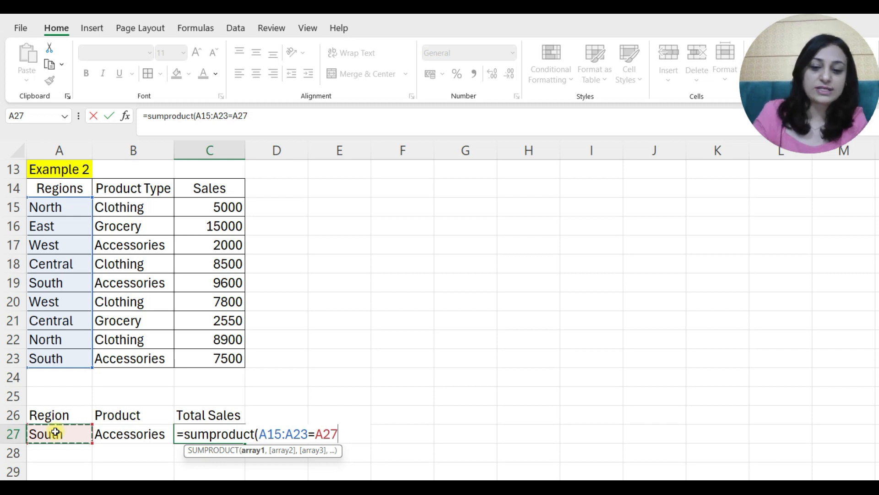
{"action": "type", "text": ")"}
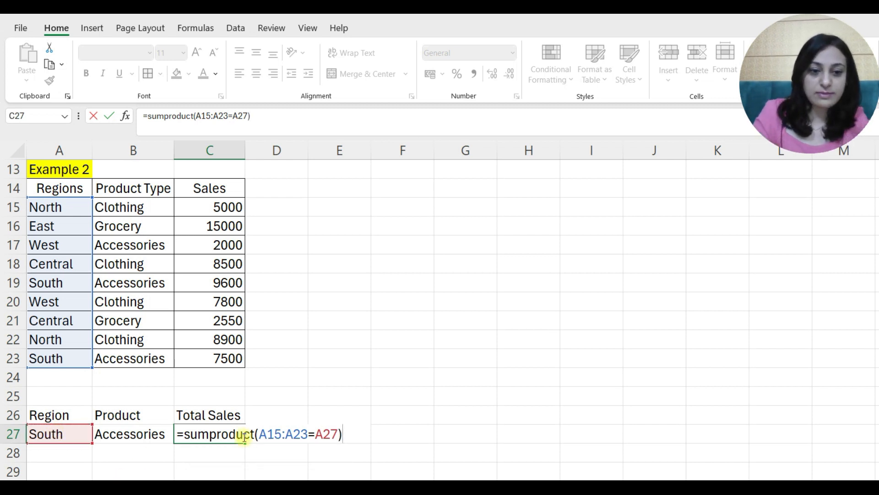
{"action": "left_click", "coordinate": [260, 433]}
{"action": "type", "text": "("}
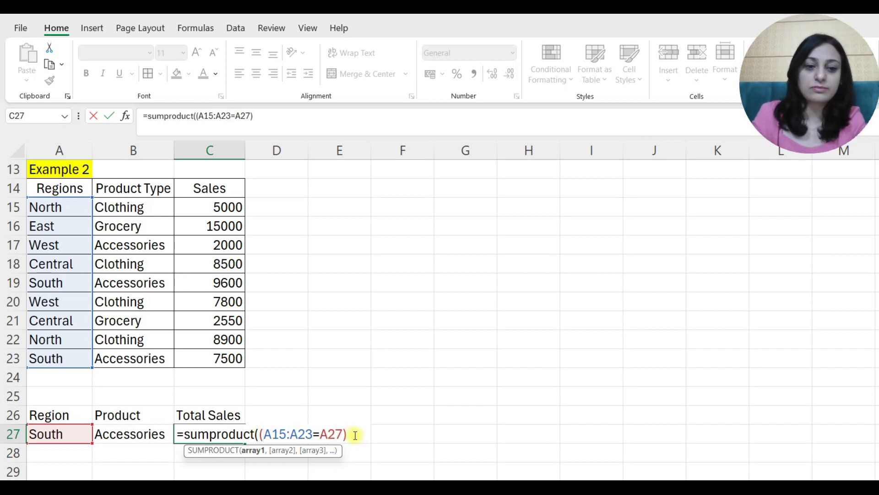
Multiply the region condition in the C27 formula by the product condition (B15:B23=B27), enclosed in its own parentheses
{"action": "left_click", "coordinate": [257, 123]}
{"action": "type", "text": "*"}
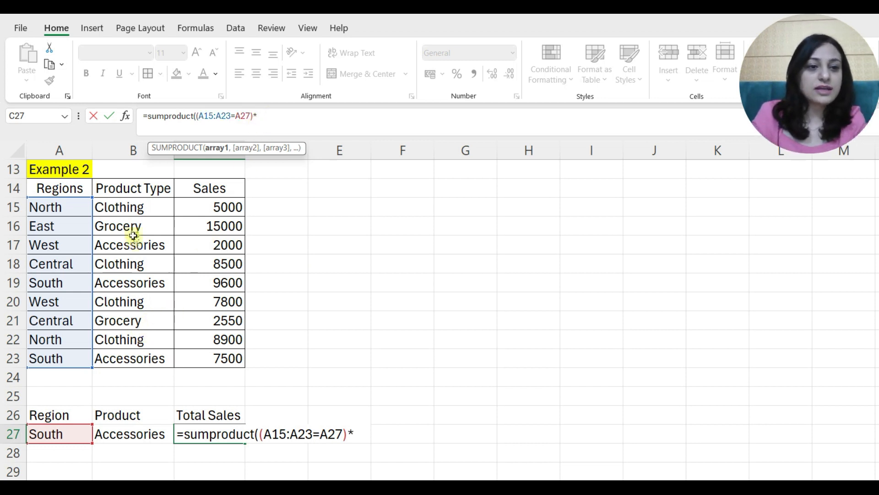
{"action": "left_click_drag", "start_coordinate": [128, 204], "coordinate": [128, 358]}
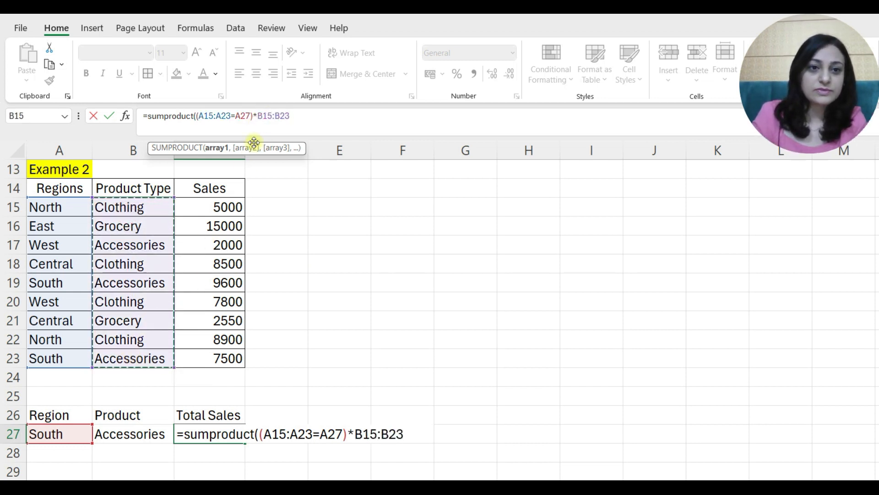
{"action": "type", "text": "="}
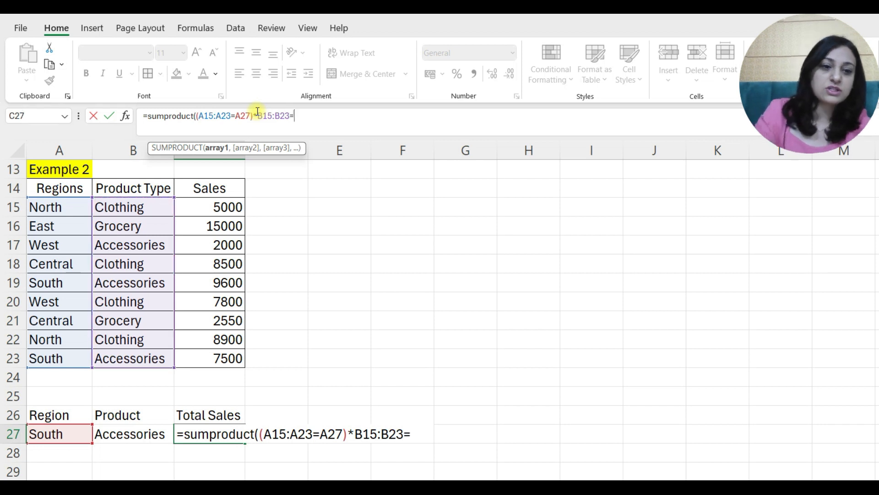
{"action": "left_click", "coordinate": [112, 435]}
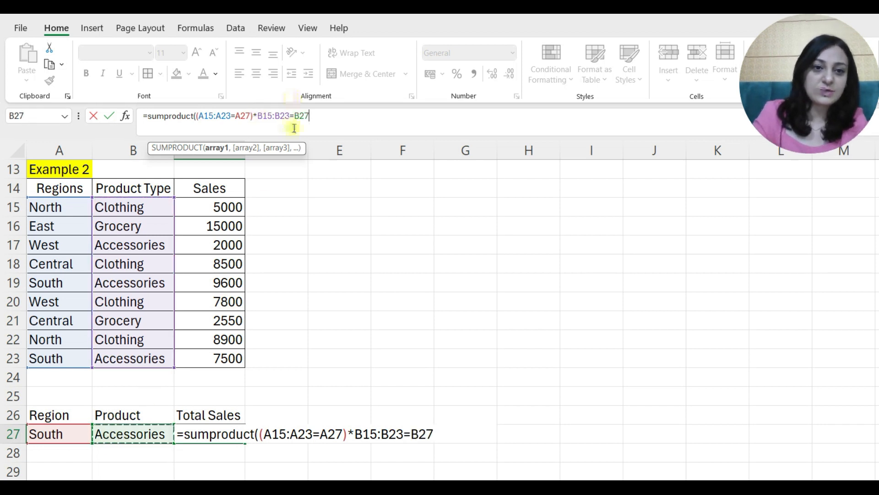
{"action": "type", "text": ")"}
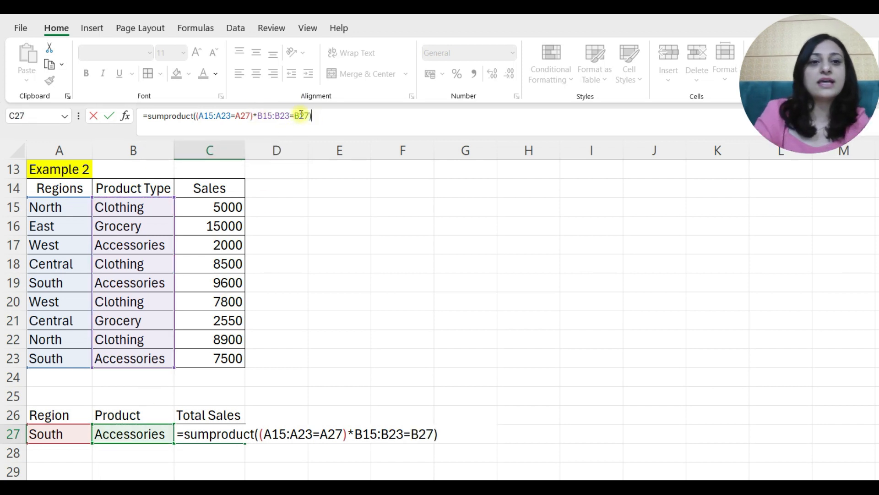
{"action": "left_click", "coordinate": [255, 118]}
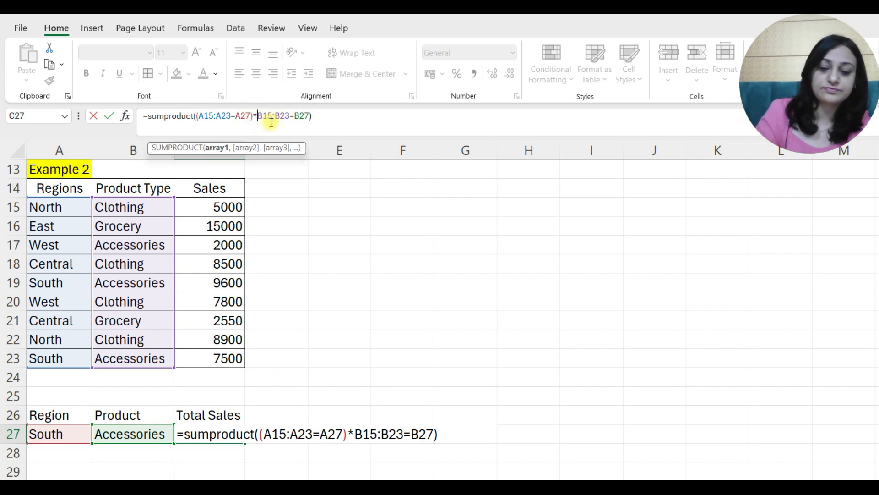
{"action": "type", "text": "("}
Complete the C27 formula by multiplying by the sales range C15:C23, and check it against the South Accessories sales in C19 and C23
{"action": "left_click", "coordinate": [332, 120]}
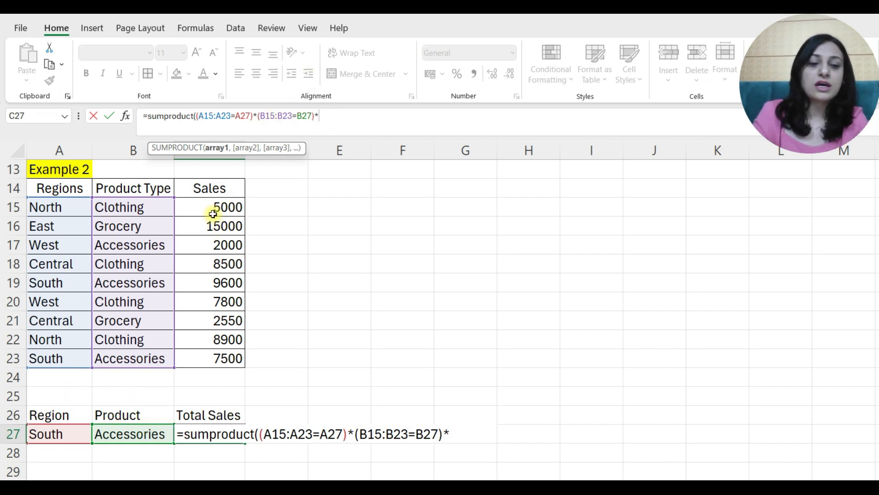
{"action": "left_click_drag", "start_coordinate": [212, 210], "coordinate": [212, 360]}
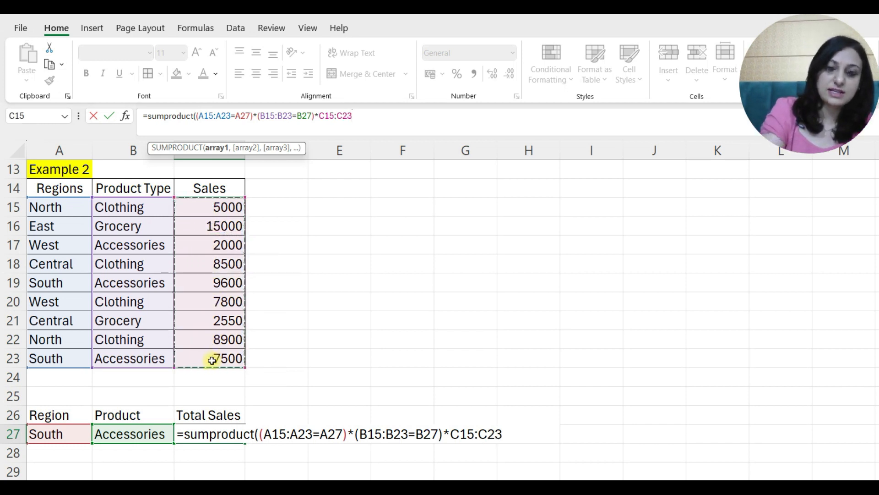
{"action": "type", "text": ")"}
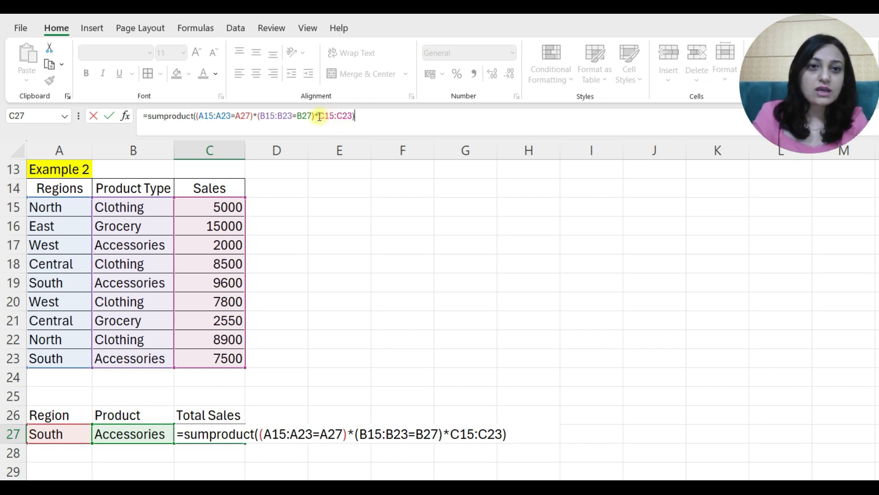
{"action": "key", "text": "Return"}
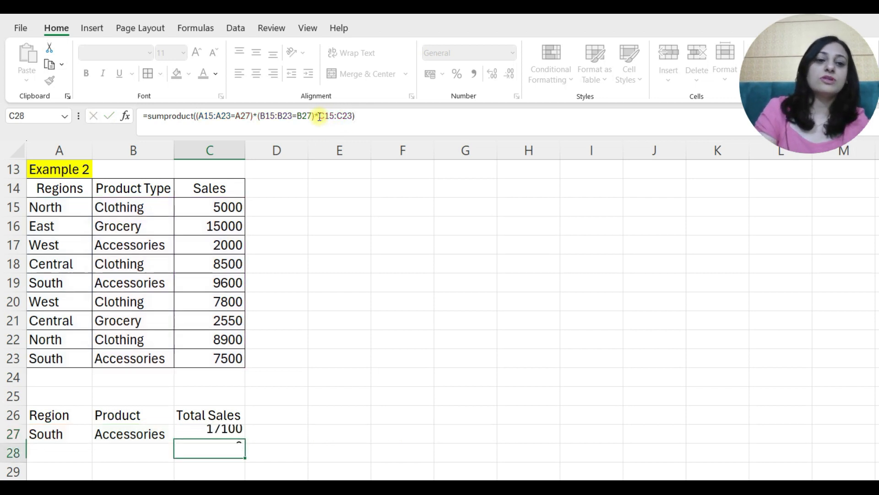
{"action": "left_click", "coordinate": [222, 437]}
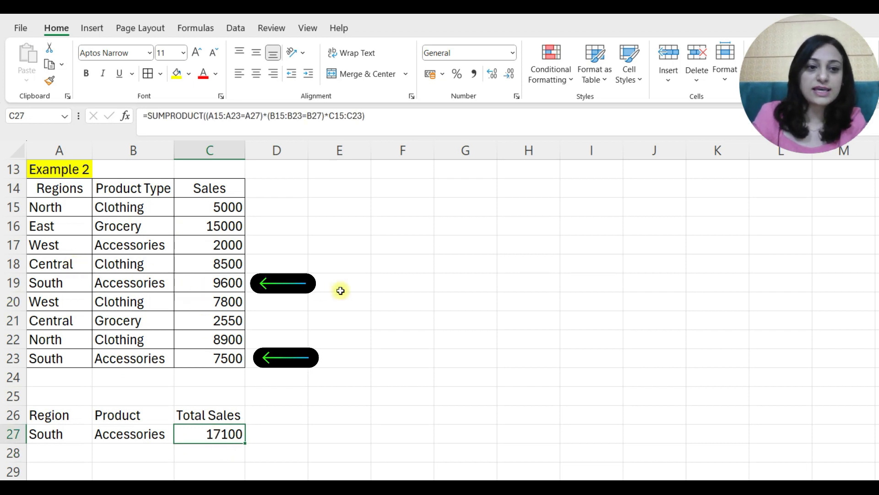
{"action": "left_click", "coordinate": [237, 282]}
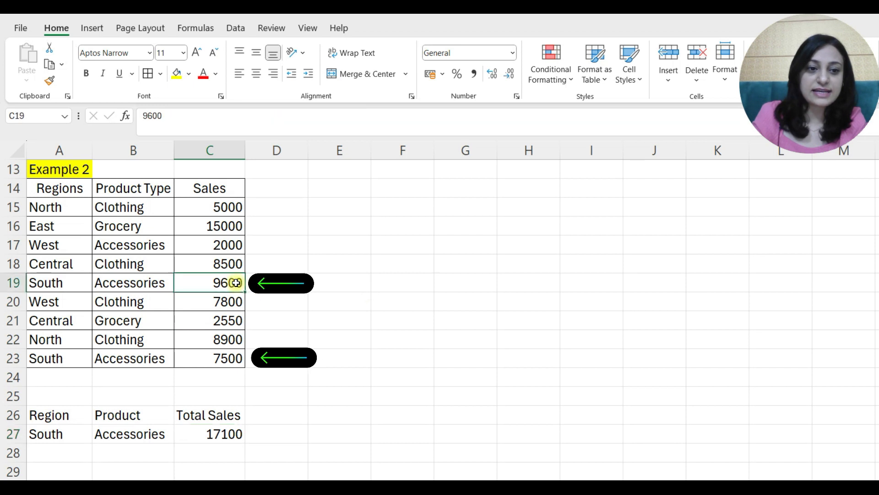
{"action": "left_click", "coordinate": [212, 358]}
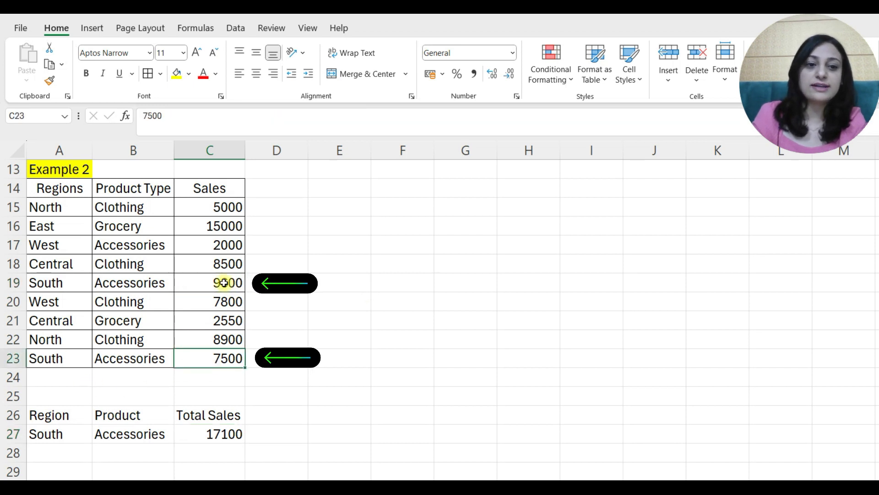
{"action": "left_click", "coordinate": [209, 432]}
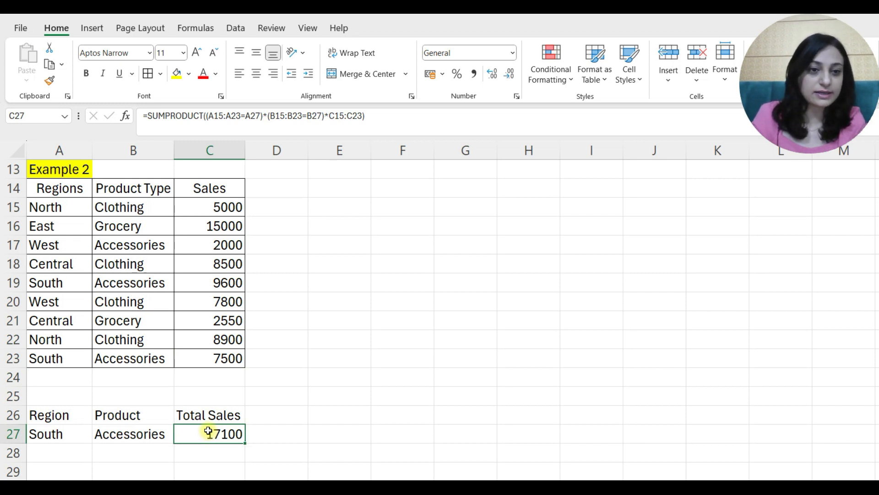
Change the criteria in row 27 to region North and product Clothing, and check the total against the sales in C15 and C22
{"action": "left_click", "coordinate": [40, 436]}
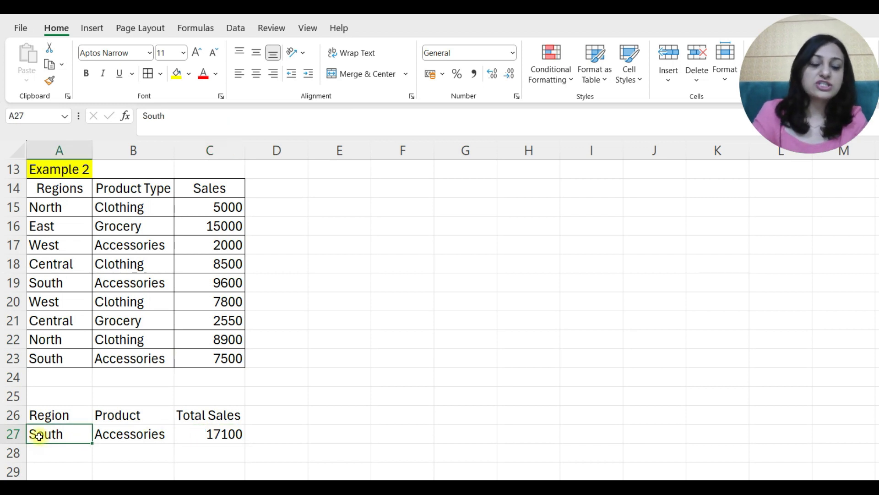
{"action": "type", "text": "North"}
{"action": "key", "text": "Tab"}
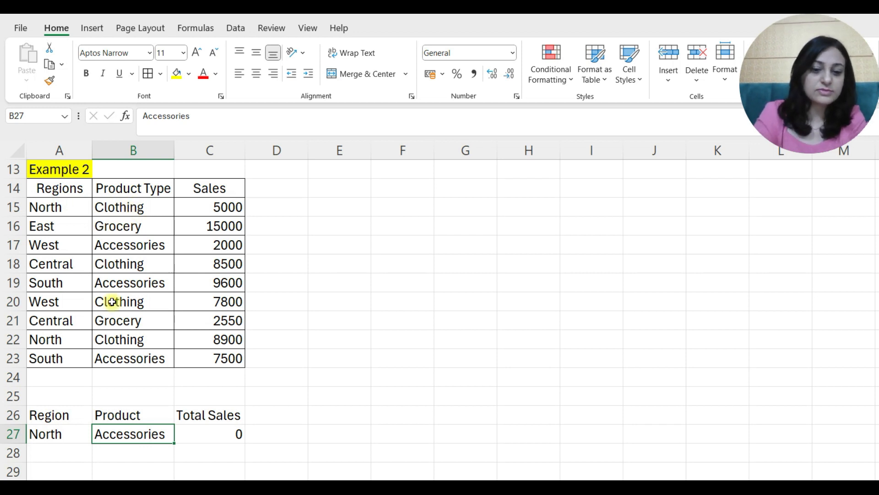
{"action": "type", "text": "Clothing"}
{"action": "key", "text": "Return"}
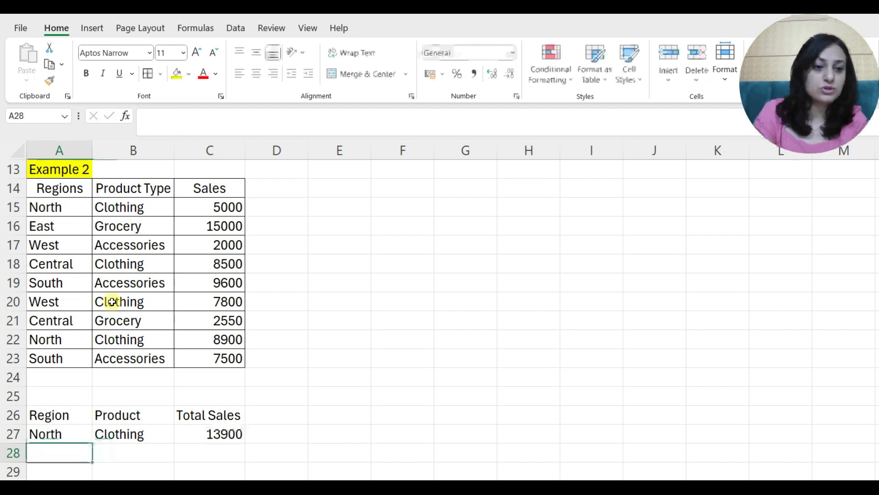
{"action": "left_click", "coordinate": [212, 207]}
{"action": "left_click", "coordinate": [228, 339]}
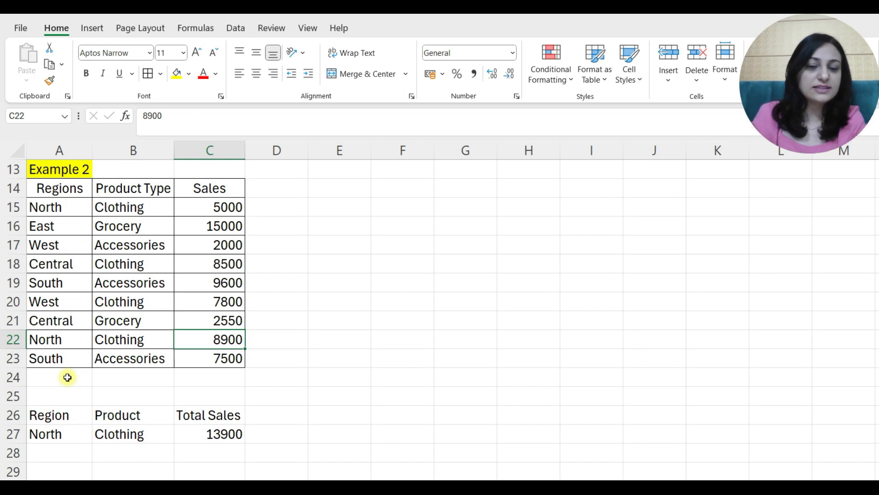
{"action": "left_click", "coordinate": [227, 439]}
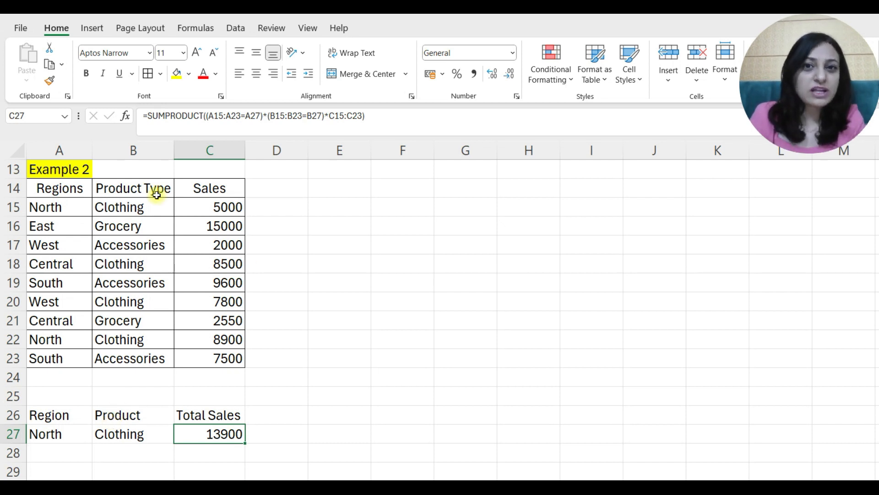
Try the C27 formula without the region condition (A15:A23=A27), and clear the region in A27
{"action": "left_click", "coordinate": [133, 431]}
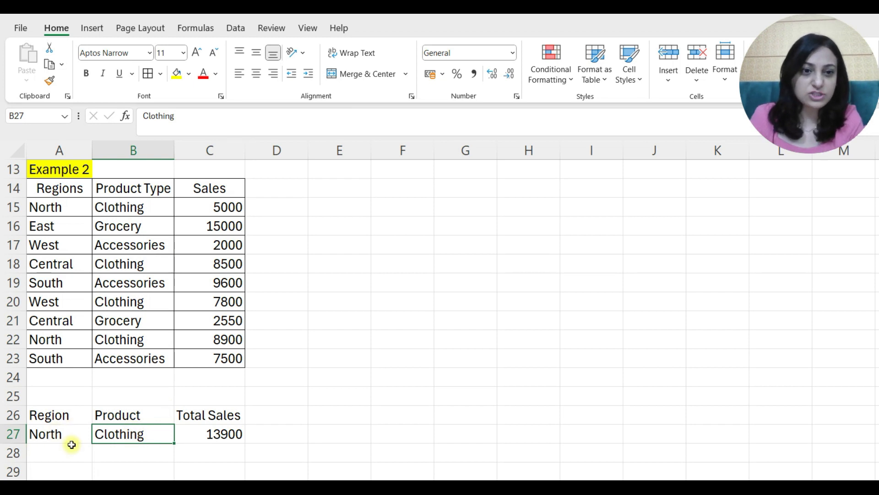
{"action": "left_click", "coordinate": [198, 440]}
{"action": "left_click_drag", "start_coordinate": [206, 115], "coordinate": [269, 118]}
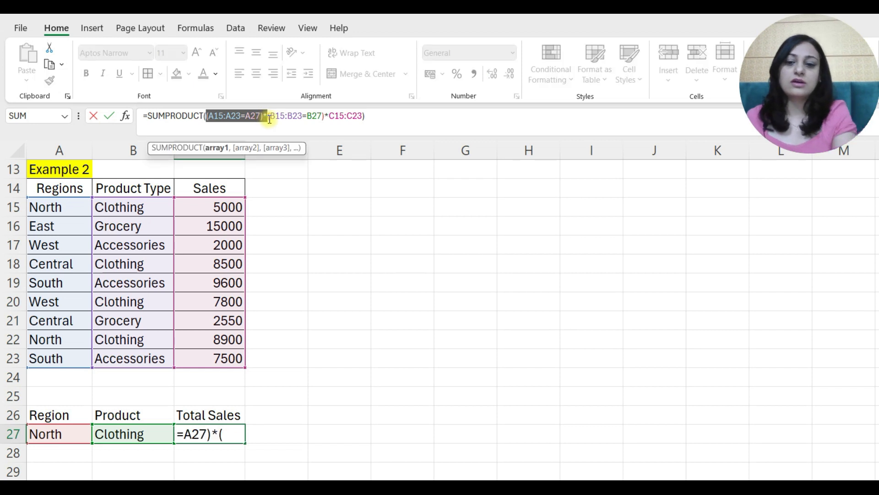
{"action": "key", "text": "Return"}
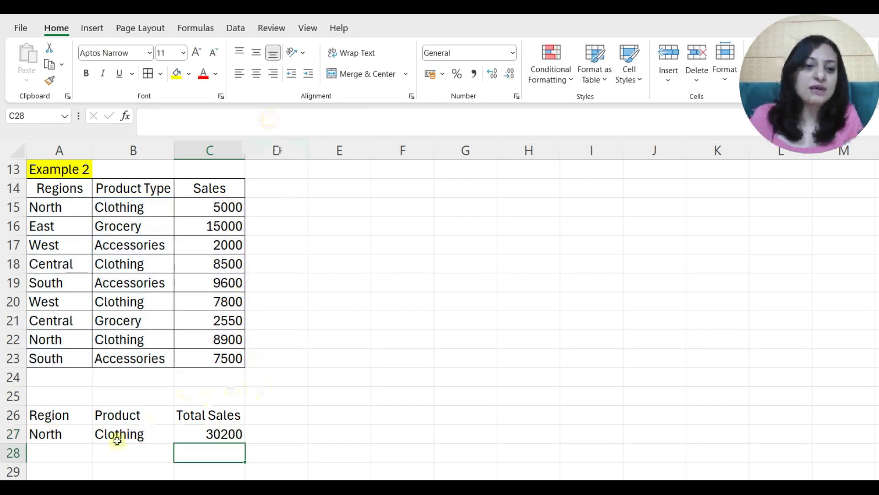
{"action": "left_click", "coordinate": [70, 435]}
{"action": "key", "text": "Delete"}
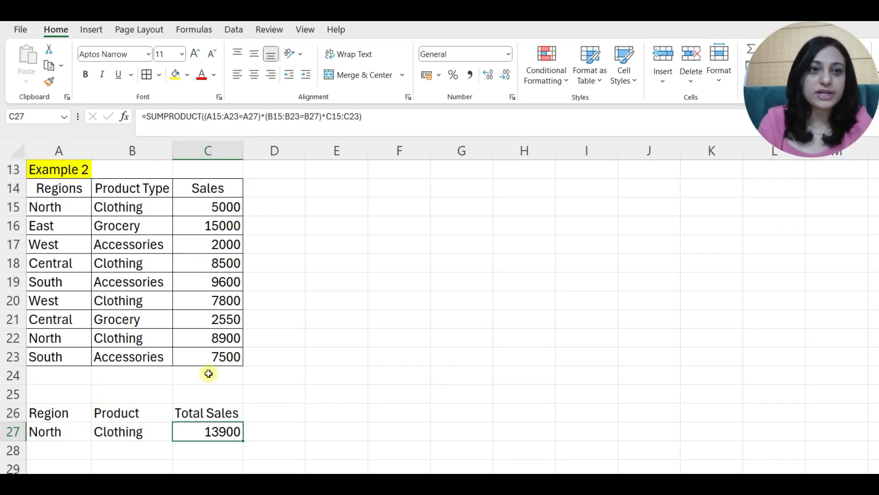
Step through the calculation of the SUMPRODUCT formula in C27 with Evaluate Formula
{"action": "left_click", "coordinate": [197, 30]}
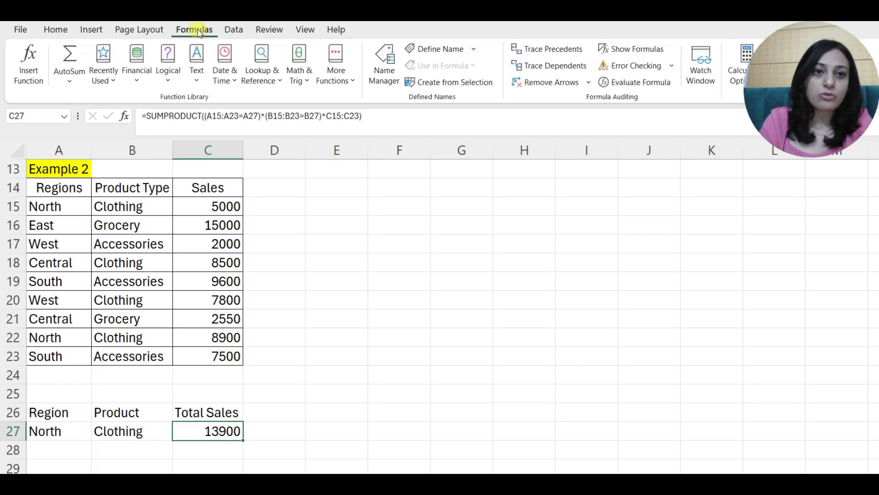
{"action": "left_click", "coordinate": [622, 86]}
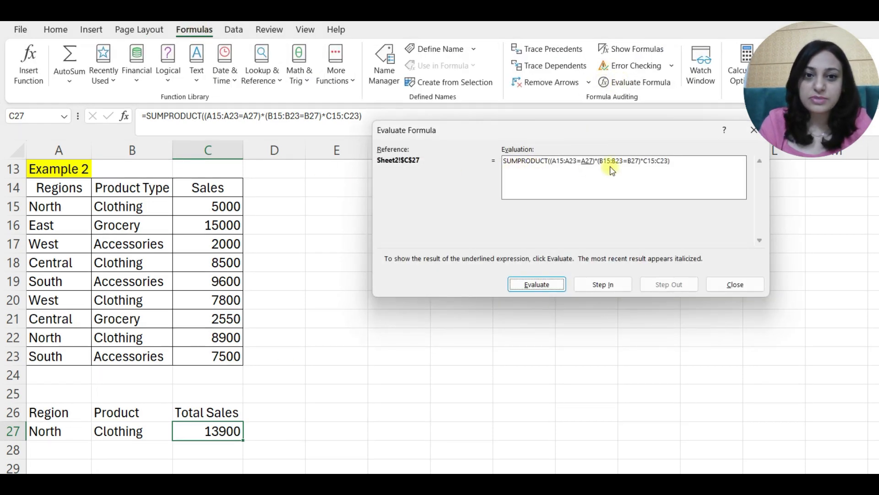
{"action": "left_click", "coordinate": [550, 288]}
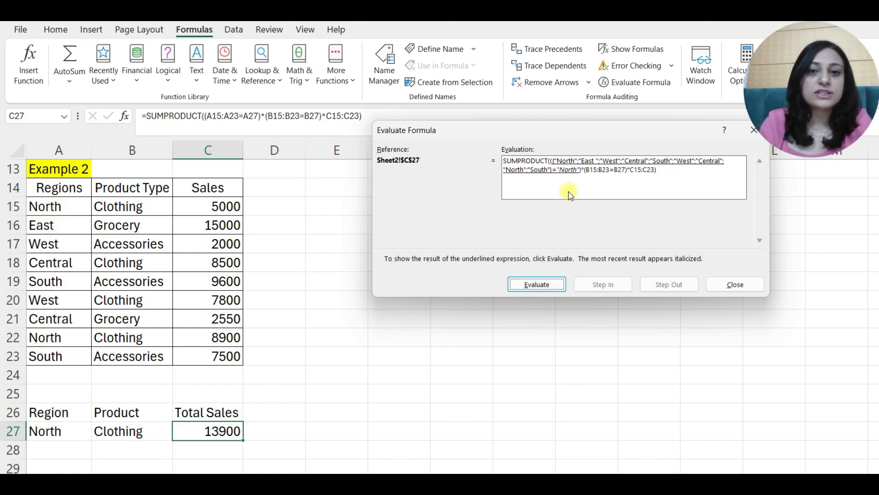
{"action": "left_click", "coordinate": [560, 282]}
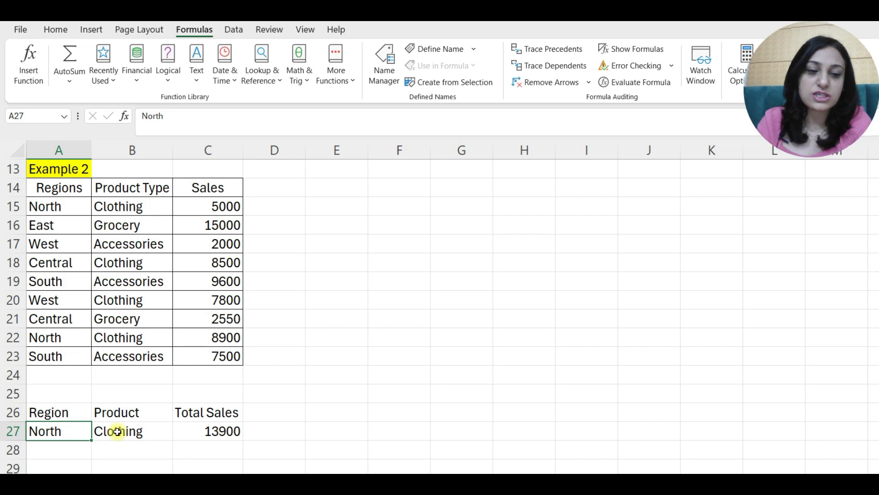
Clear the region in A27 and remove the region condition from the SUMPRODUCT formula in C27
{"action": "key", "text": "Delete"}
{"action": "left_click", "coordinate": [118, 431]}
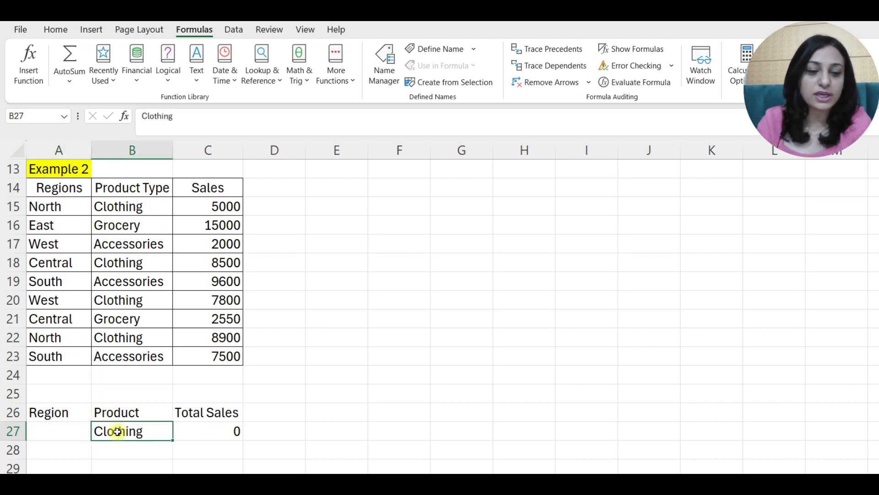
{"action": "left_click", "coordinate": [204, 412]}
{"action": "left_click_drag", "start_coordinate": [205, 117], "coordinate": [266, 117]}
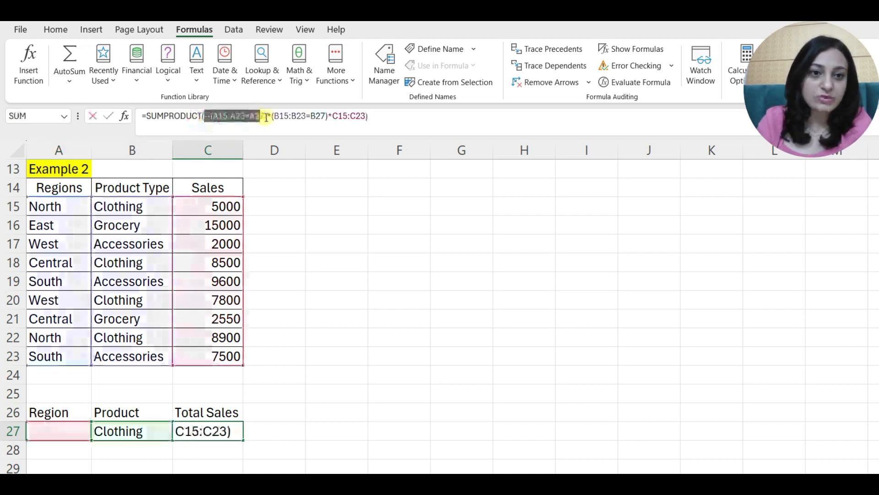
{"action": "key", "text": "Delete"}
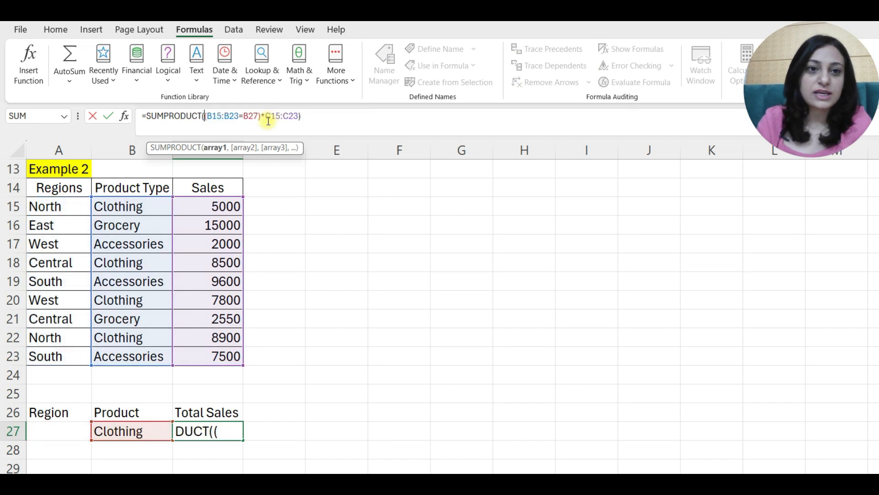
Replace the multiplication sign before C15:C23 with a comma, making the C27 formula =SUMPRODUCT((B15:B23=B27),C15:C23)
{"action": "left_click", "coordinate": [263, 114]}
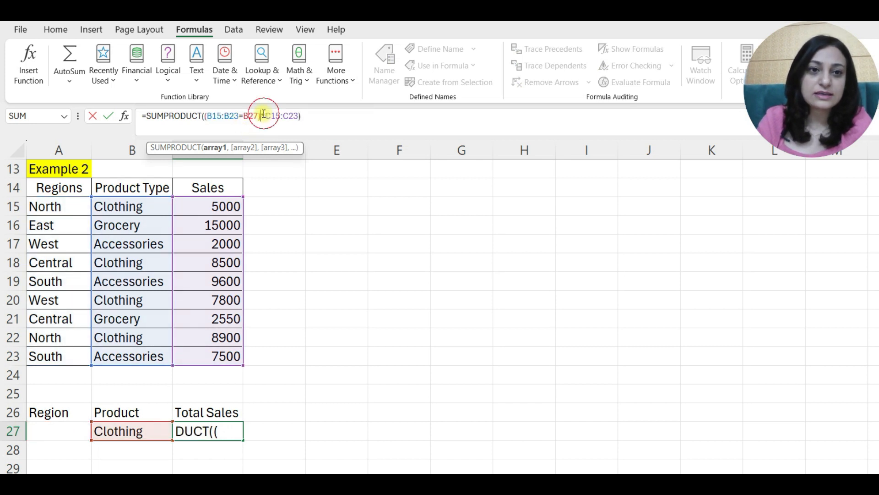
{"action": "key", "text": "Delete"}
{"action": "type", "text": ","}
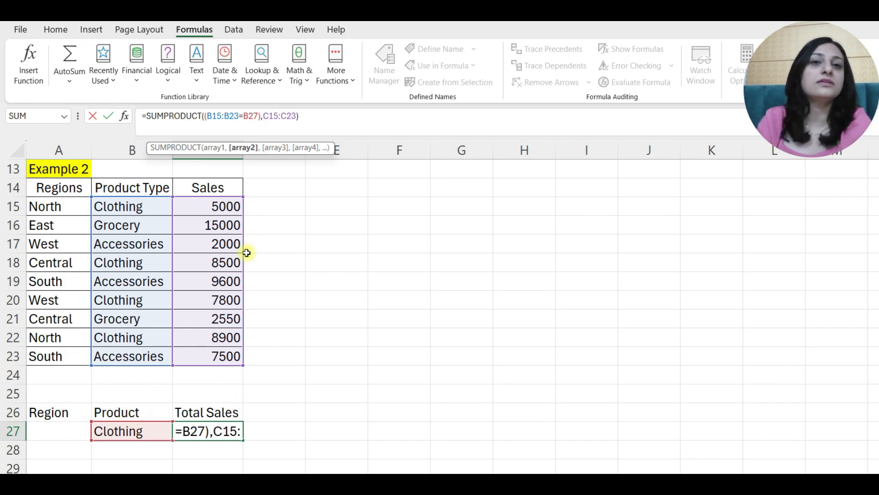
{"action": "key", "text": "Return"}
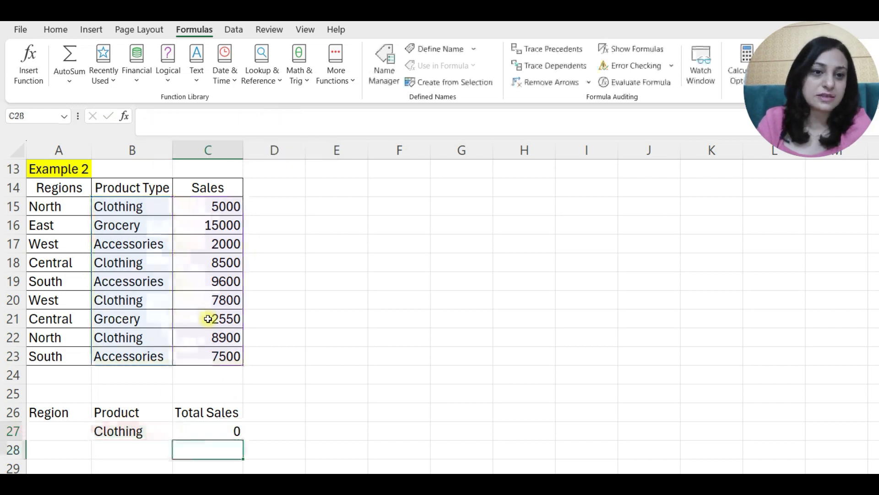
Replace the comma before C15:C23 with a multiplication sign, making the C27 formula =SUMPRODUCT((B15:B23=B27)*C15:C23)
{"action": "left_click", "coordinate": [198, 424]}
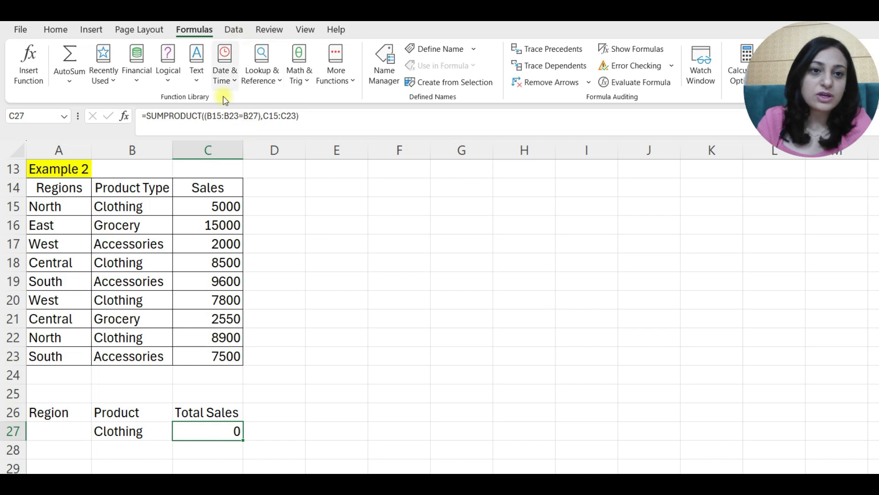
{"action": "left_click", "coordinate": [266, 116]}
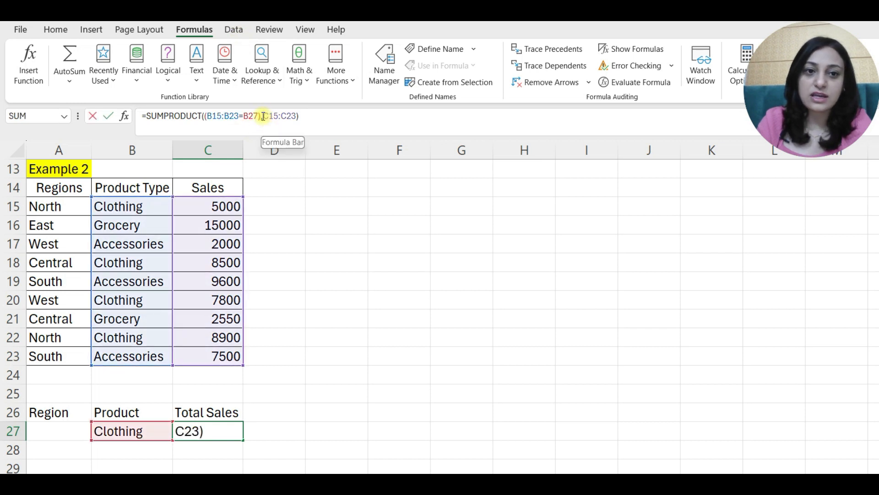
{"action": "left_click", "coordinate": [263, 115]}
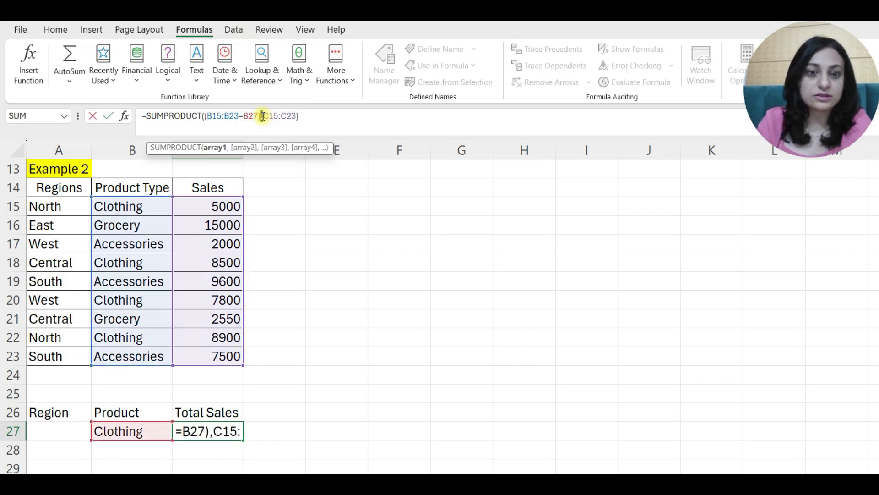
{"action": "key", "text": "BackSpace"}
{"action": "type", "text": "*"}
{"action": "key", "text": "Return"}
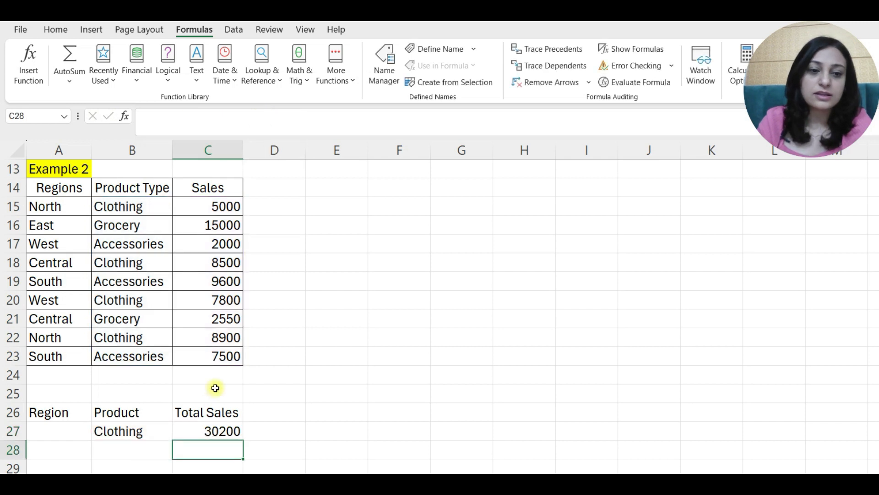
Restore the comma before C15:C23 and put a double minus before the condition, making C27 =SUMPRODUCT(--(B15:B23=B27),C15:C23)
{"action": "left_click", "coordinate": [210, 432]}
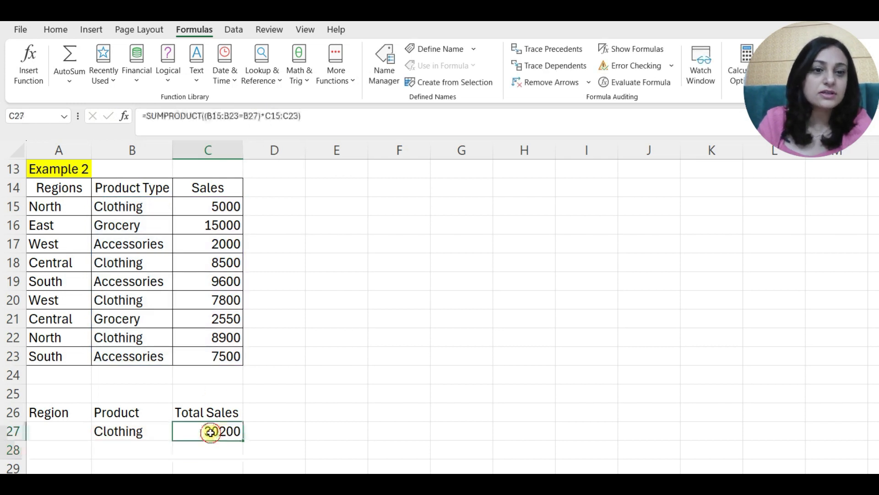
{"action": "left_click", "coordinate": [264, 116]}
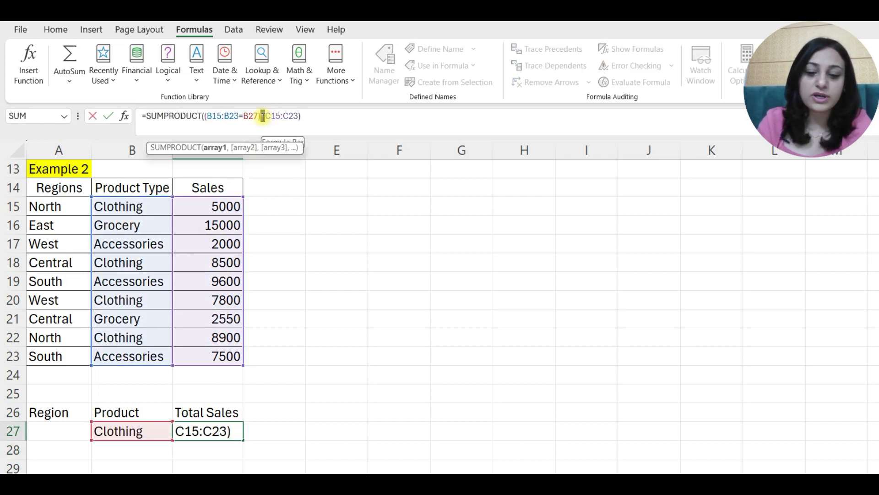
{"action": "key", "text": "BackSpace"}
{"action": "type", "text": ","}
{"action": "left_click", "coordinate": [207, 116]}
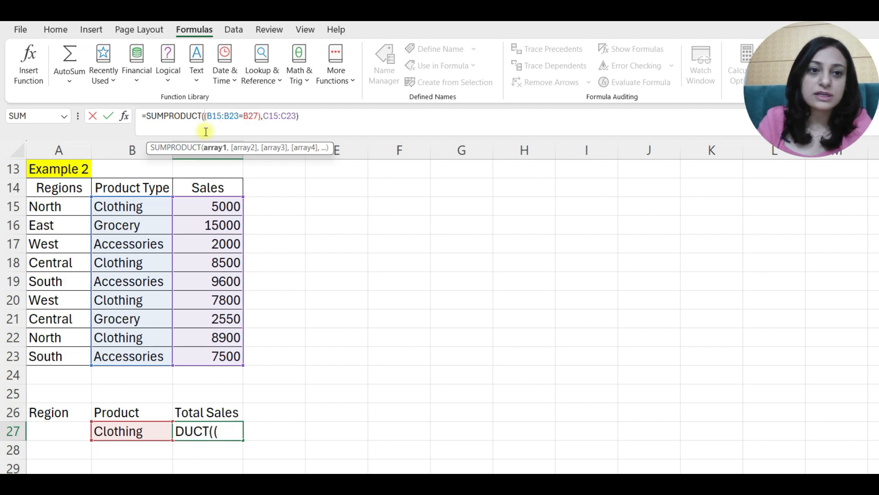
{"action": "type", "text": "--"}
{"action": "key", "text": "Return"}
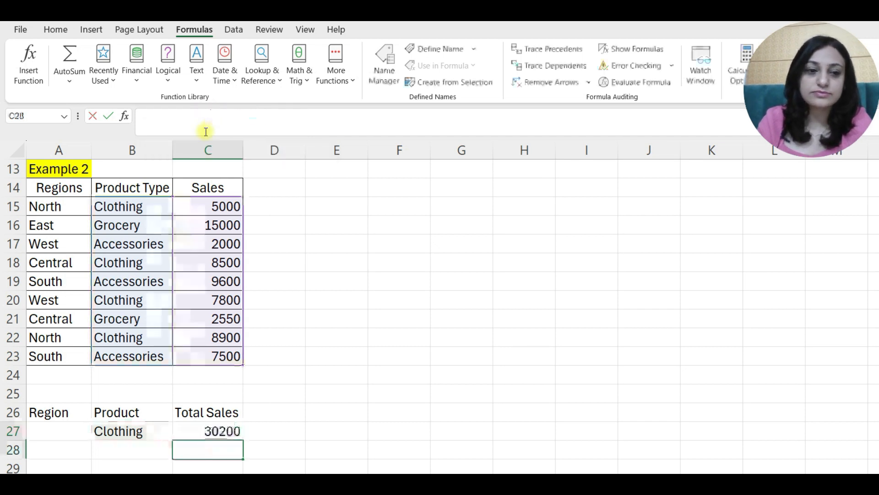
Replace the double minus in the C27 formula with 1*, making it =SUMPRODUCT(1*(B15:B23=B27),C15:C23)
{"action": "left_click", "coordinate": [182, 423]}
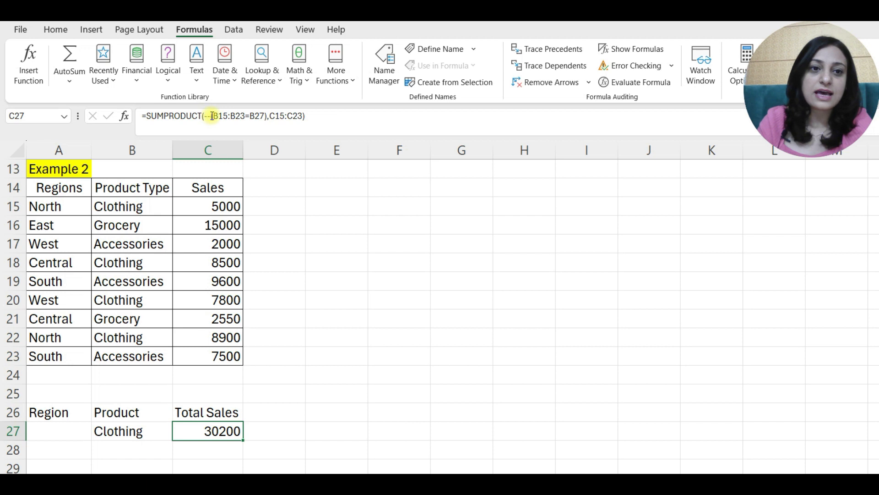
{"action": "left_click", "coordinate": [208, 116]}
{"action": "type", "text": "1*"}
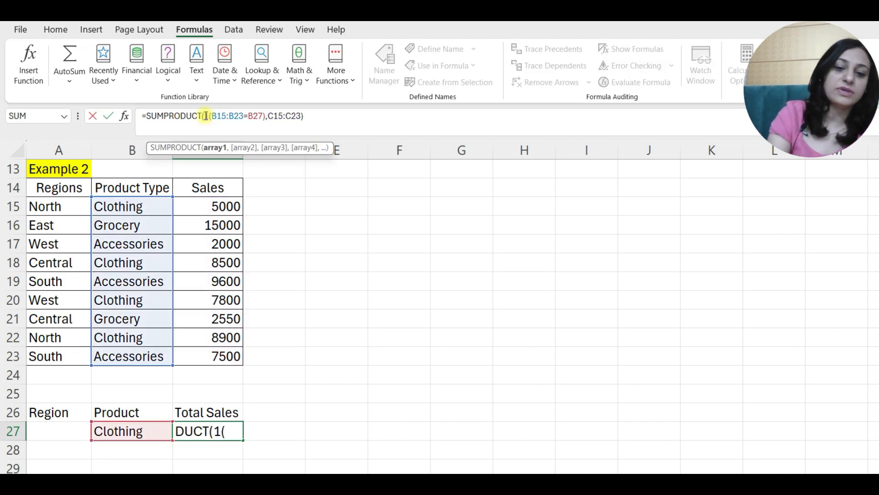
{"action": "key", "text": "Return"}
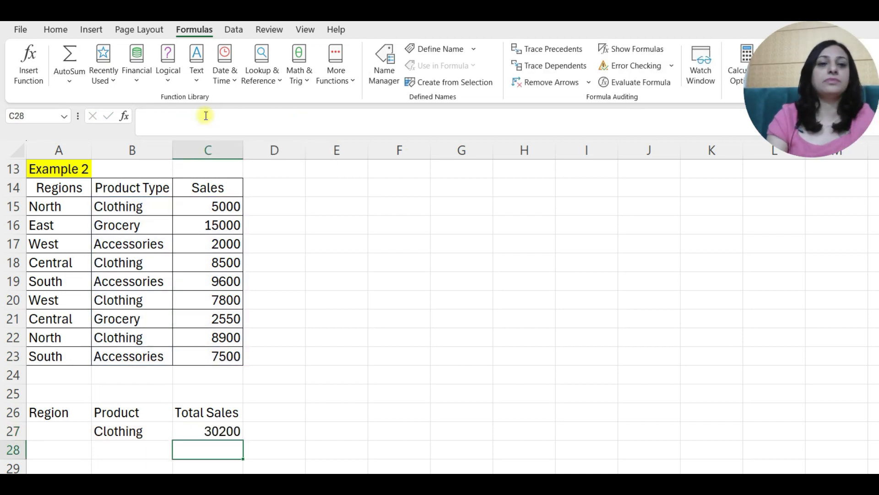
{"action": "left_click", "coordinate": [193, 433]}
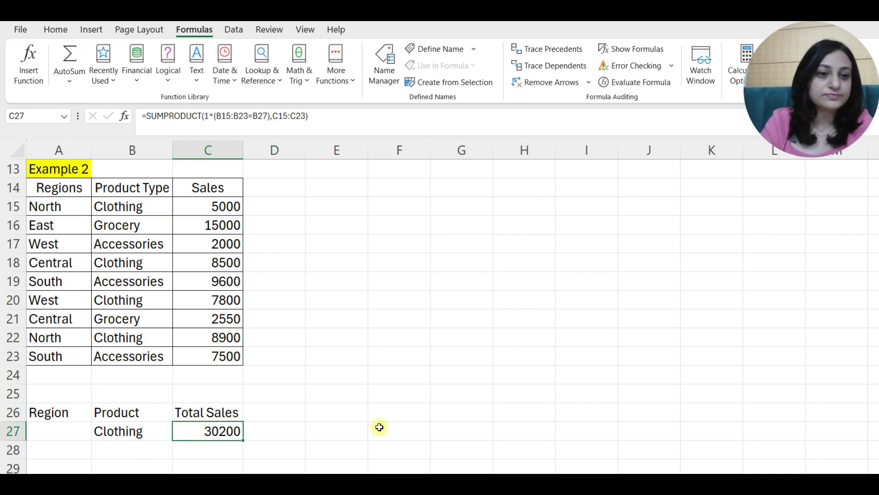
{"action": "left_click", "coordinate": [124, 444]}
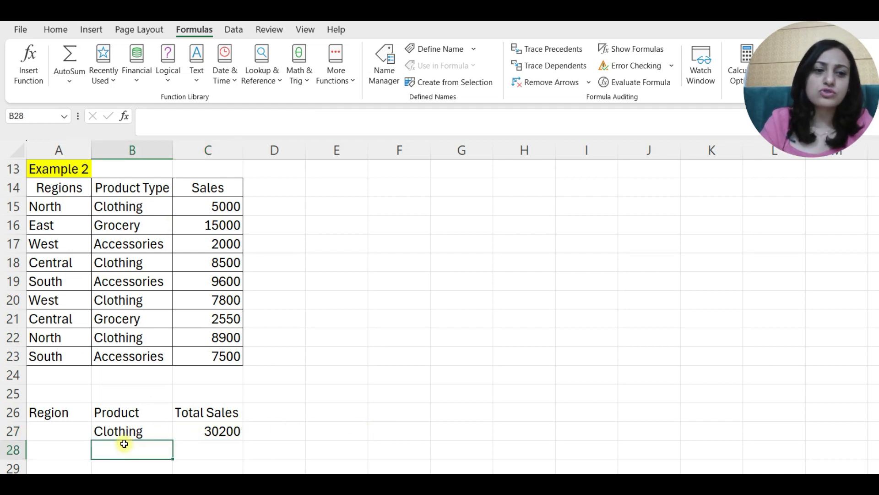
Remove the C15:C23 argument and its comma from the C27 formula so it only counts rows matching the product in B27
{"action": "left_click", "coordinate": [206, 431]}
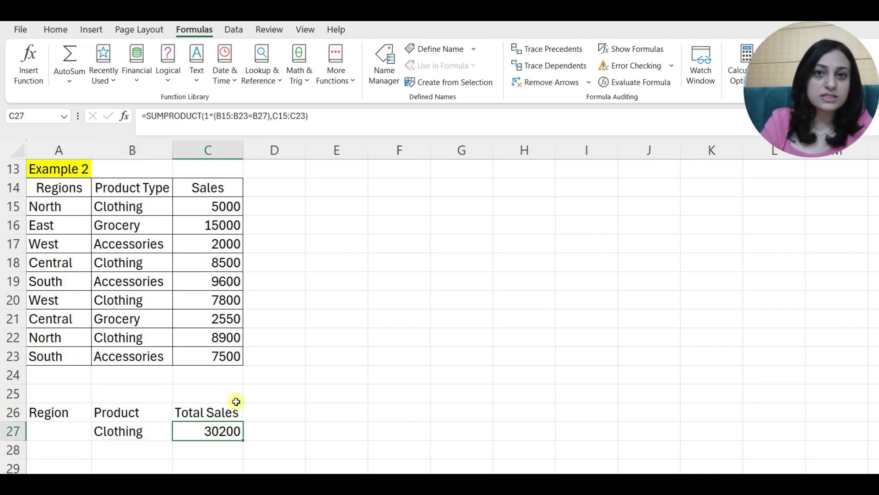
{"action": "left_click_drag", "start_coordinate": [273, 116], "coordinate": [305, 117]}
{"action": "key", "text": "Delete"}
{"action": "key", "text": "BackSpace"}
{"action": "key", "text": "Return"}
Check the count in C27 against the Clothing entries in the Product Type column, B15:B23
{"action": "left_click_drag", "start_coordinate": [116, 213], "coordinate": [122, 354]}
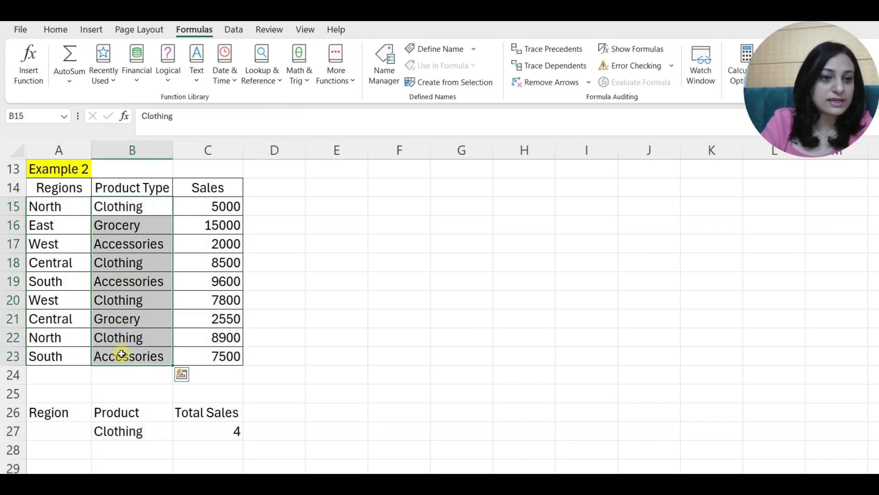
{"action": "left_click", "coordinate": [130, 210]}
{"action": "left_click", "coordinate": [119, 265]}
{"action": "left_click", "coordinate": [111, 306]}
{"action": "left_click", "coordinate": [118, 341]}
{"action": "left_click", "coordinate": [204, 434]}
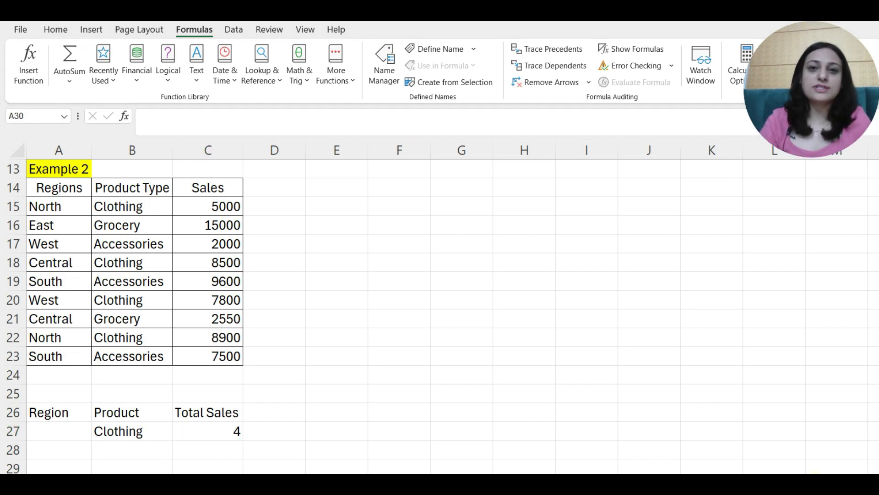
Enter the label "Sales for A" in C42, below the Example 3 table
{"action": "scroll", "coordinate": [131, 353], "scroll_direction": "down", "scroll_amount": 4}
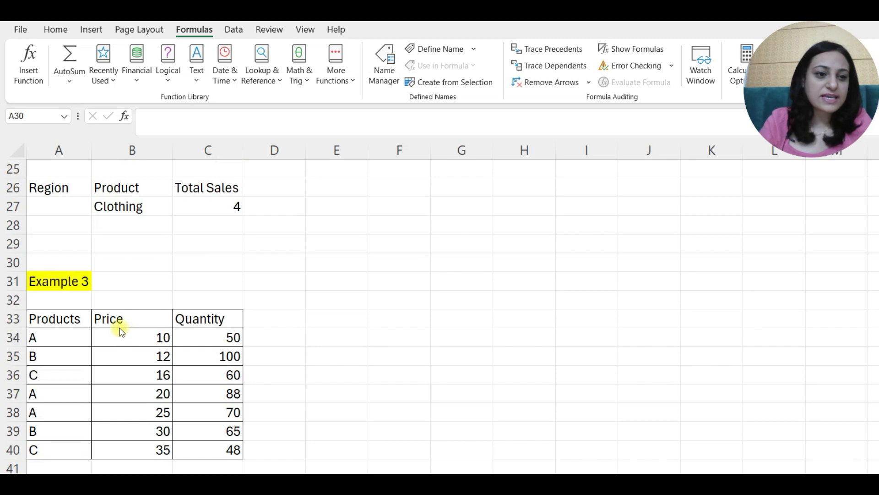
{"action": "scroll", "coordinate": [121, 332], "scroll_direction": "down", "scroll_amount": 1}
{"action": "left_click_drag", "start_coordinate": [64, 261], "coordinate": [54, 375]}
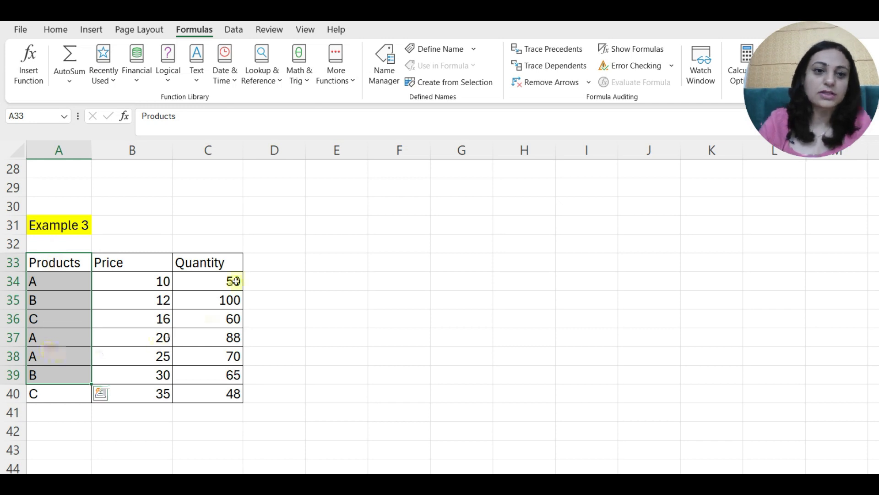
{"action": "left_click", "coordinate": [198, 426]}
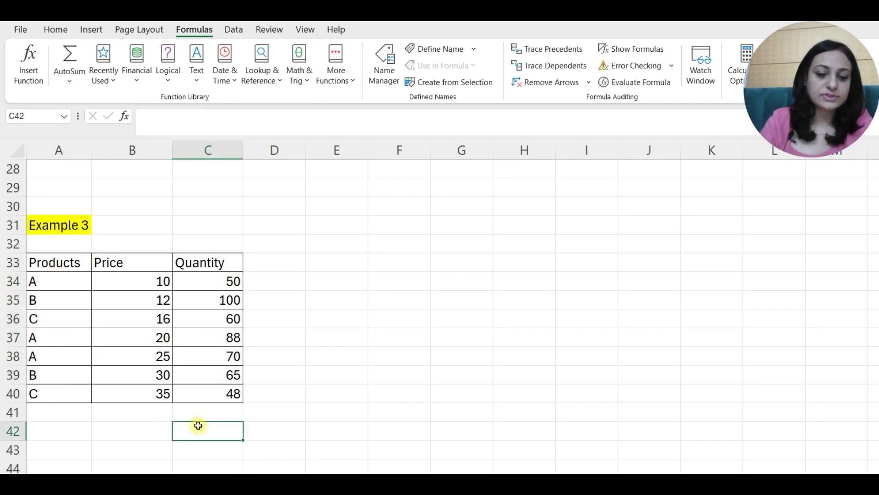
{"action": "type", "text": "Sales"}
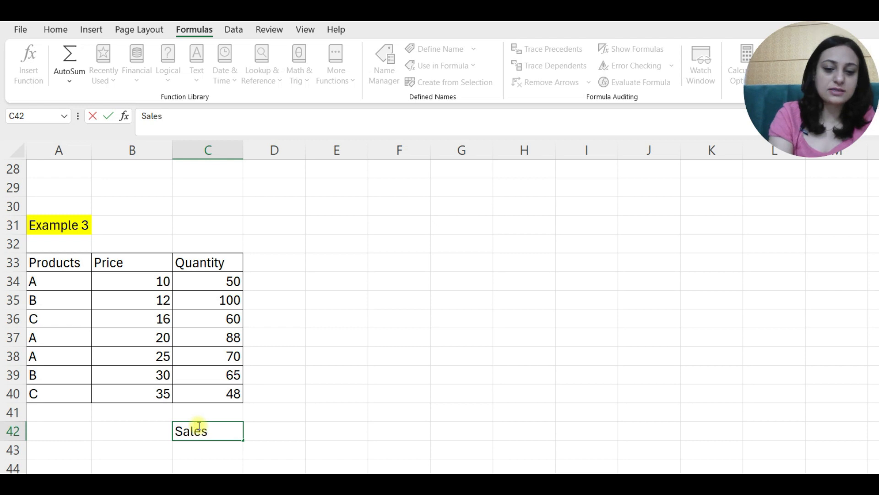
{"action": "type", "text": " for A"}
{"action": "key", "text": "Tab"}
Start a SUMPRODUCT formula in D42 with the bracketed product condition (A34:A40="A")
{"action": "type", "text": "="}
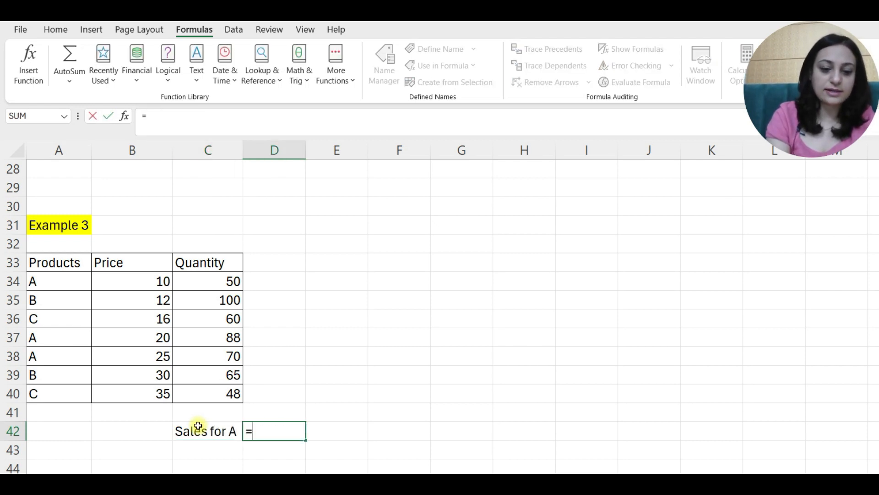
{"action": "type", "text": "sumproduct"}
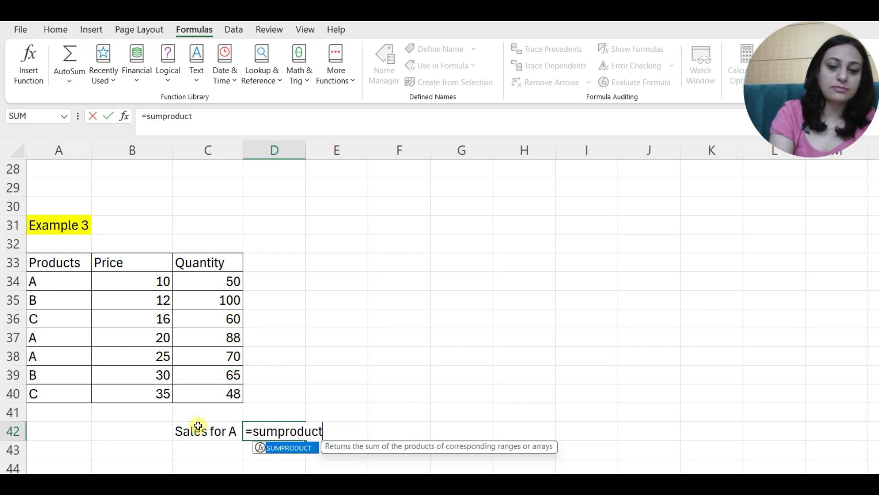
{"action": "type", "text": "("}
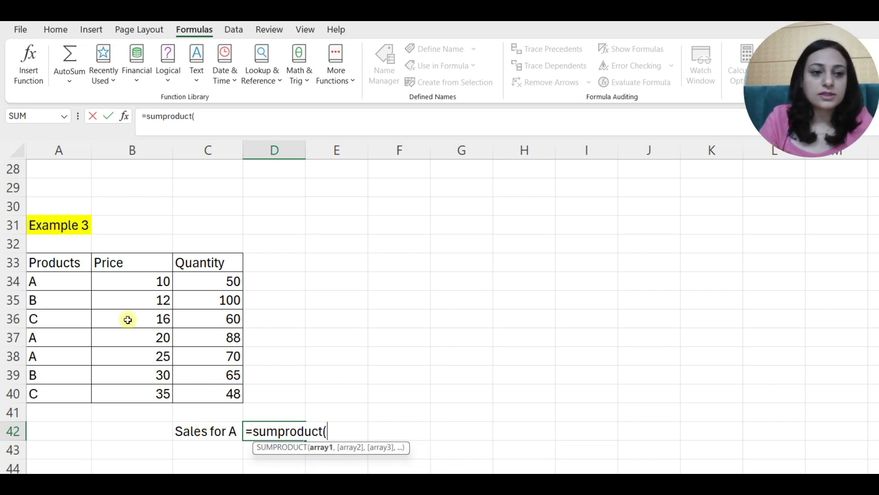
{"action": "left_click_drag", "start_coordinate": [73, 281], "coordinate": [89, 406]}
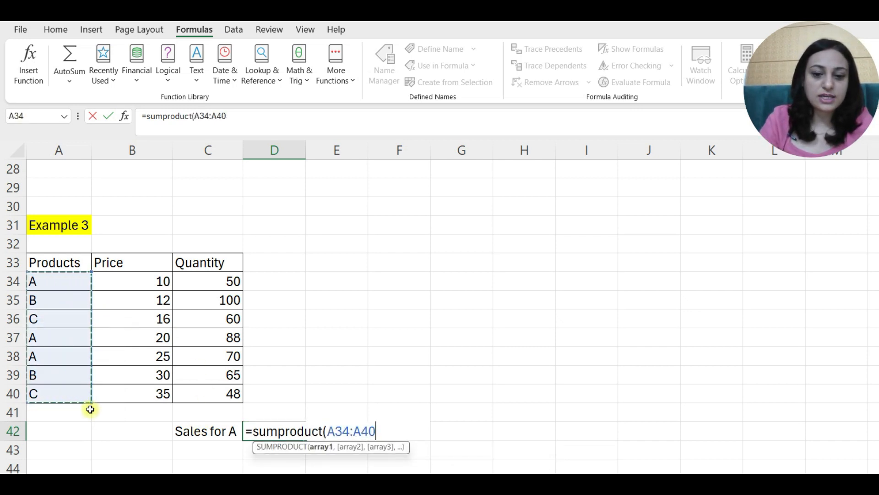
{"action": "type", "text": "="}
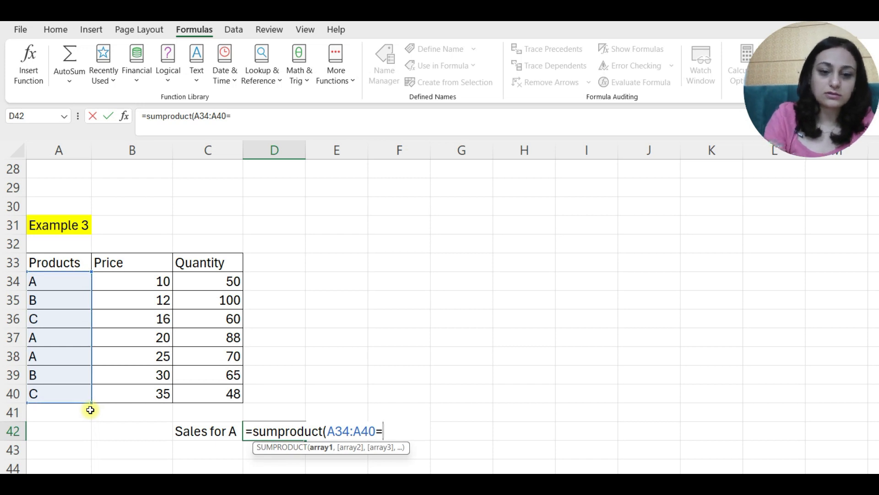
{"action": "type", "text": "\"A\""}
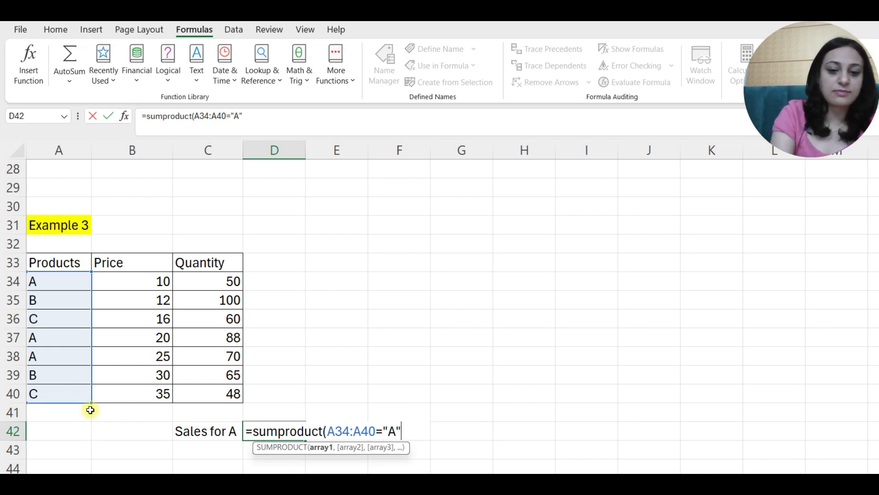
{"action": "type", "text": ")"}
{"action": "left_click", "coordinate": [328, 431]}
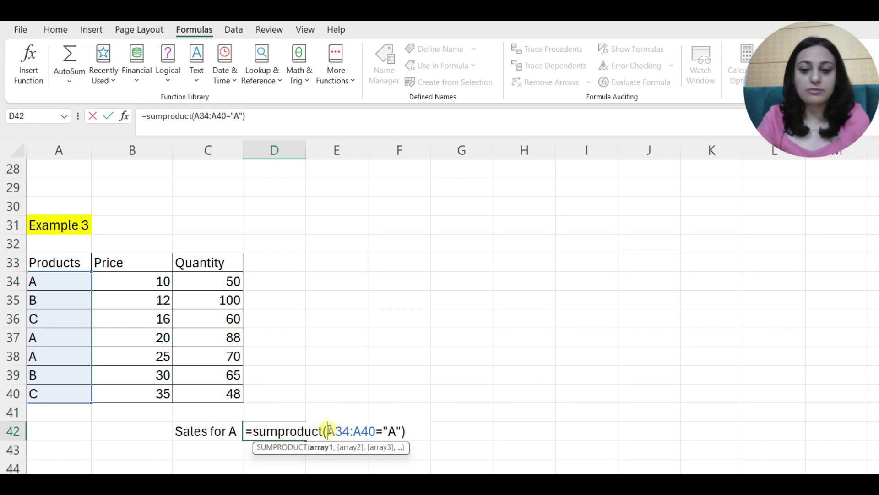
{"action": "type", "text": "("}
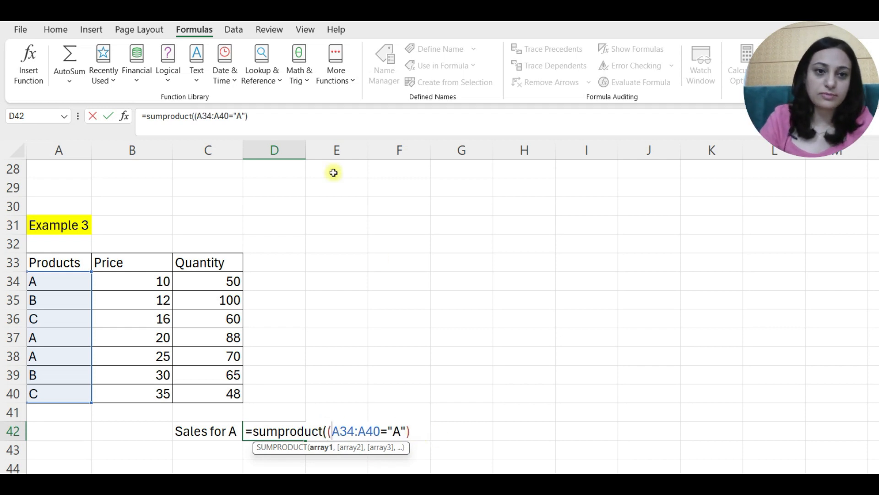
Multiply the condition in D42 by the prices B34:B40 and the quantities C34:C40, and complete the formula
{"action": "left_click", "coordinate": [279, 125]}
{"action": "type", "text": "*"}
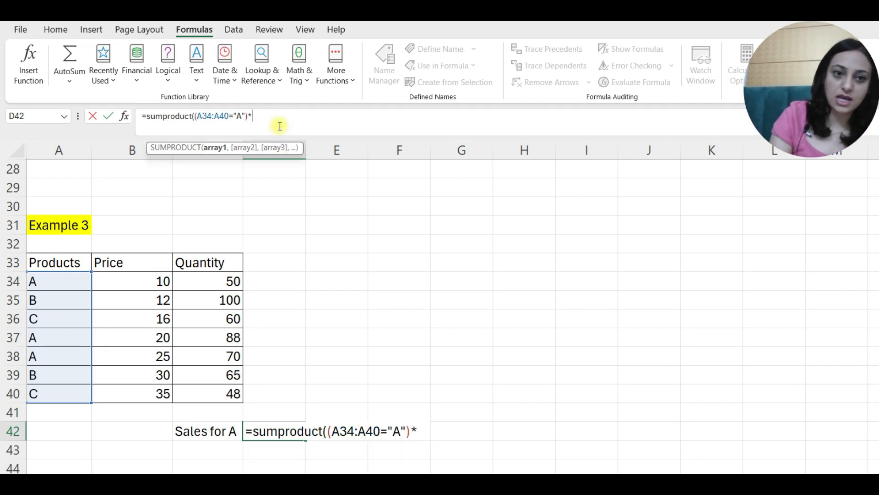
{"action": "left_click_drag", "start_coordinate": [156, 281], "coordinate": [148, 392]}
{"action": "type", "text": "*"}
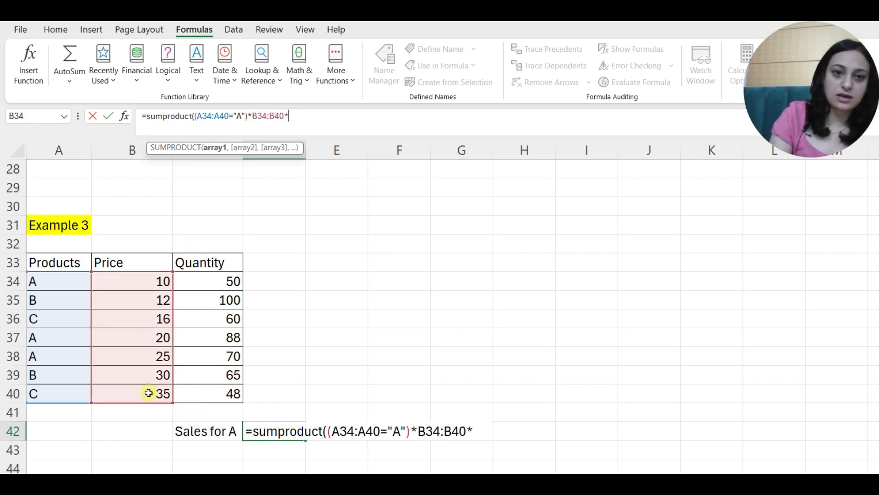
{"action": "left_click_drag", "start_coordinate": [208, 279], "coordinate": [229, 392]}
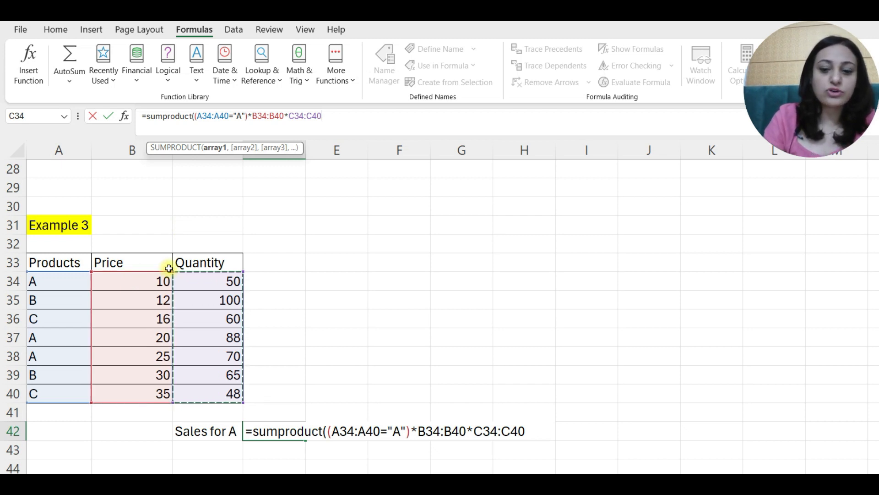
{"action": "type", "text": ")"}
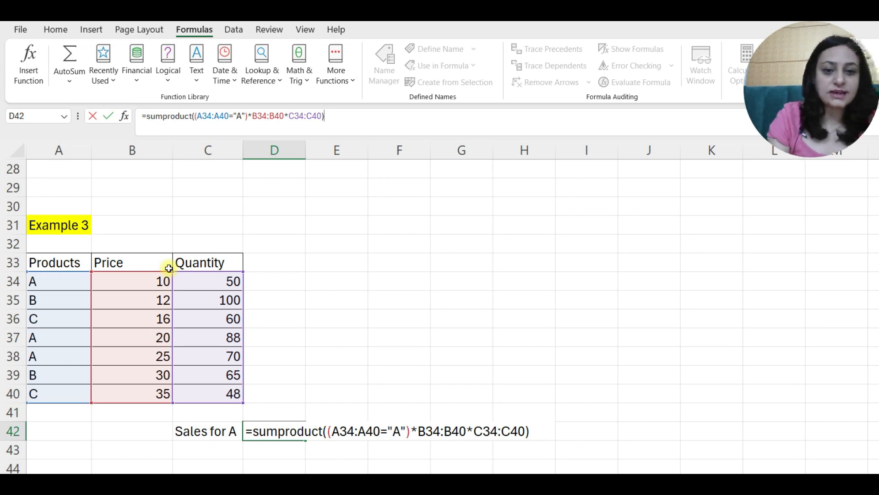
{"action": "key", "text": "Return"}
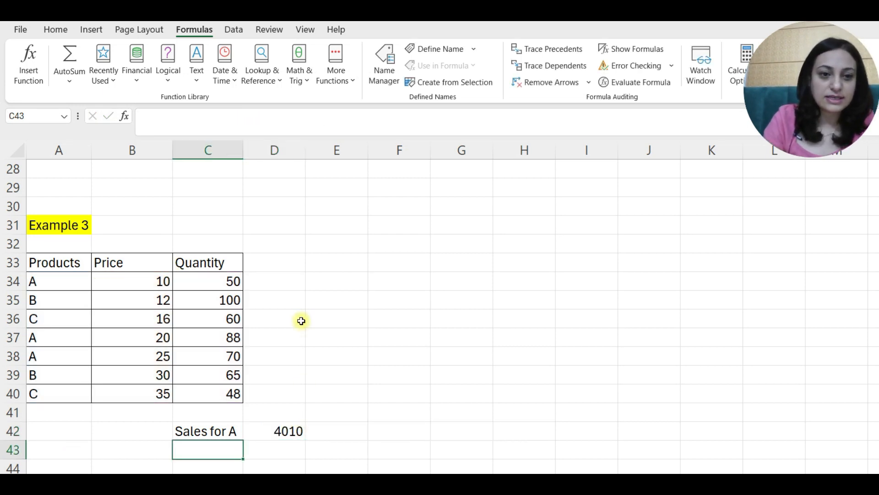
Change the product condition in the D42 SUMPRODUCT formula to "C"
{"action": "left_click", "coordinate": [237, 422]}
{"action": "left_click", "coordinate": [275, 428]}
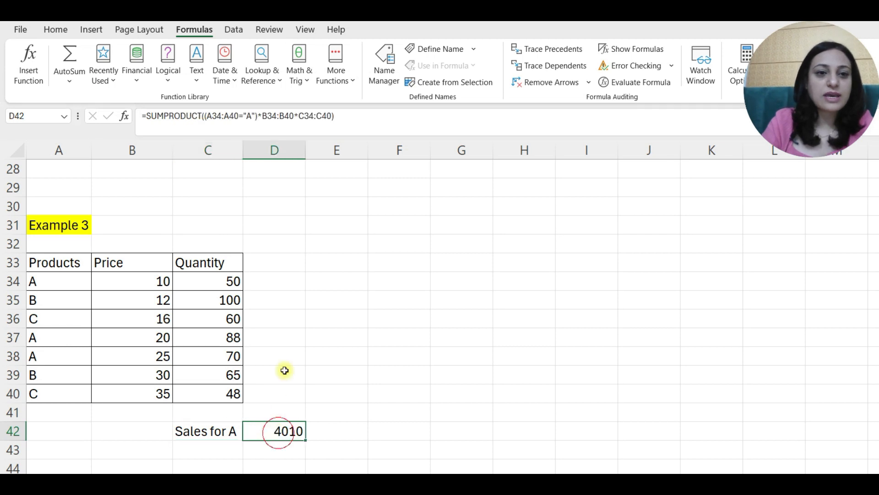
{"action": "left_click", "coordinate": [250, 116]}
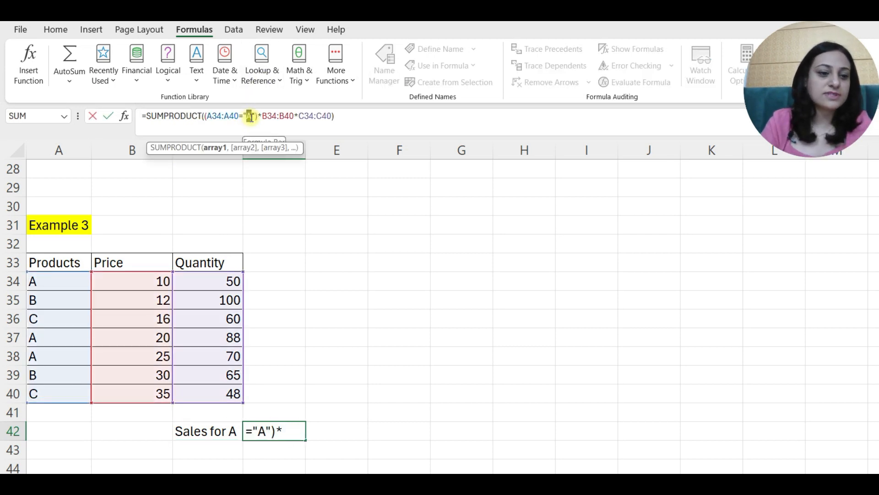
{"action": "type", "text": "C"}
{"action": "key", "text": "Return"}
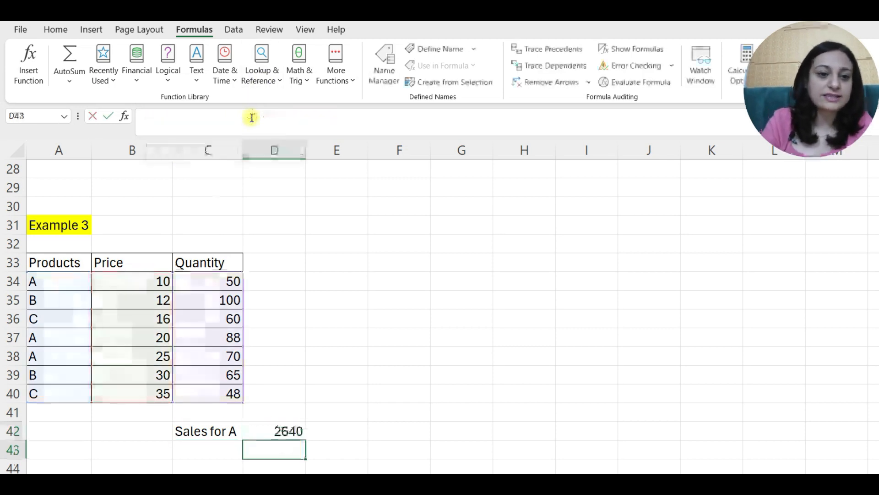
{"action": "left_click", "coordinate": [291, 426]}
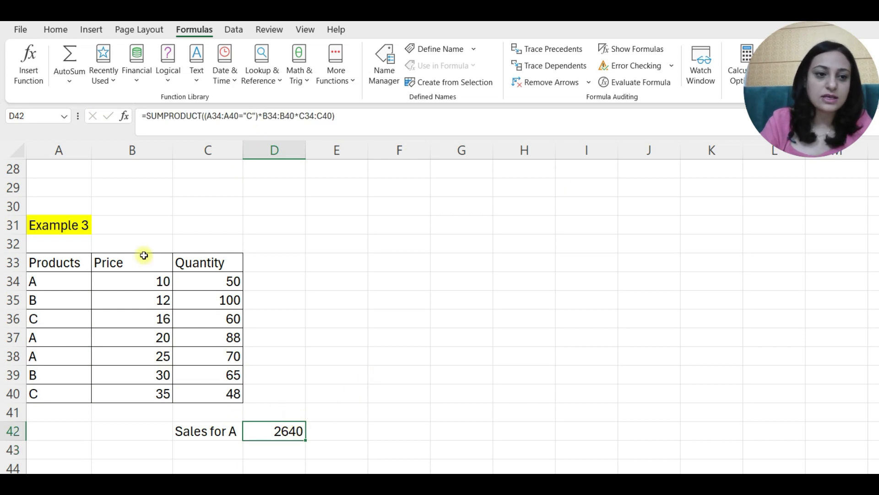
Calculate price times quantity in D34 with =B34*C34 and fill the formula down to D40
{"action": "left_click", "coordinate": [258, 279]}
{"action": "type", "text": "="}
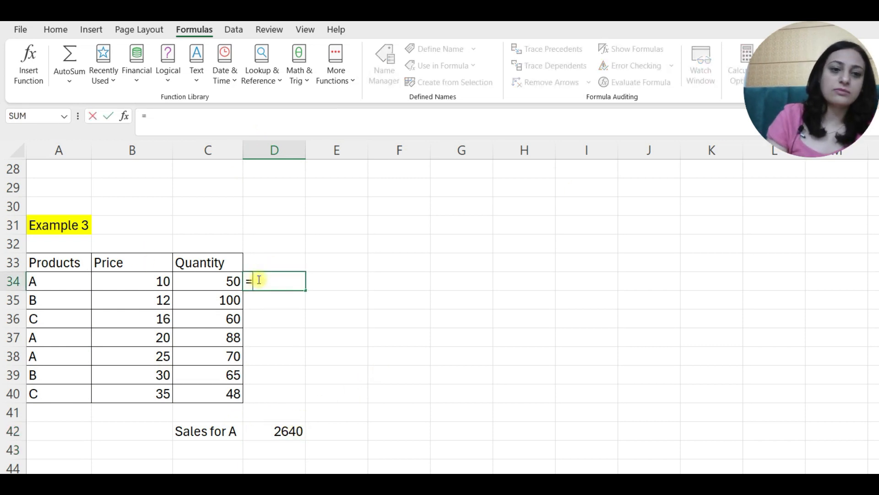
{"action": "left_click", "coordinate": [140, 282]}
{"action": "type", "text": "("}
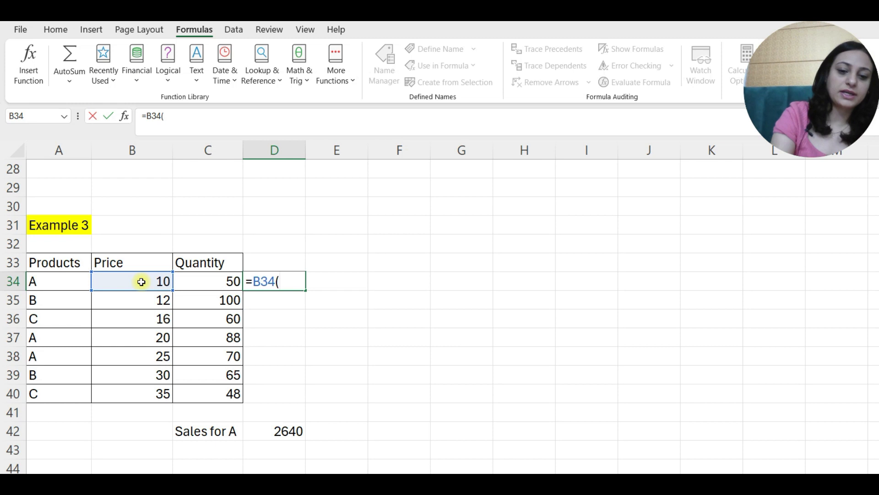
{"action": "type", "text": "*"}
{"action": "left_click", "coordinate": [232, 281]}
{"action": "key", "text": "ctrl+Return"}
{"action": "double_click", "coordinate": [305, 290]}
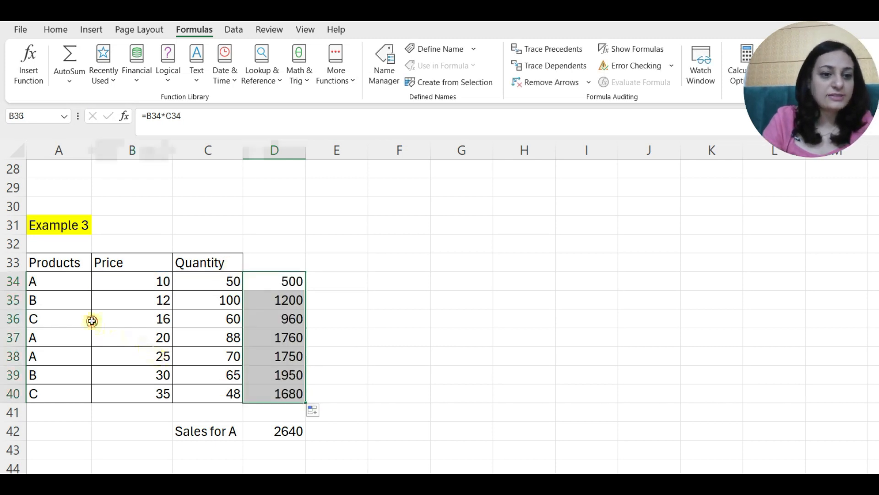
Check the D42 result by selecting the product C row amounts in D36 and D40 together
{"action": "left_click", "coordinate": [93, 320]}
{"action": "left_click", "coordinate": [267, 315]}
{"action": "left_click", "coordinate": [265, 390], "text": "ctrl"}
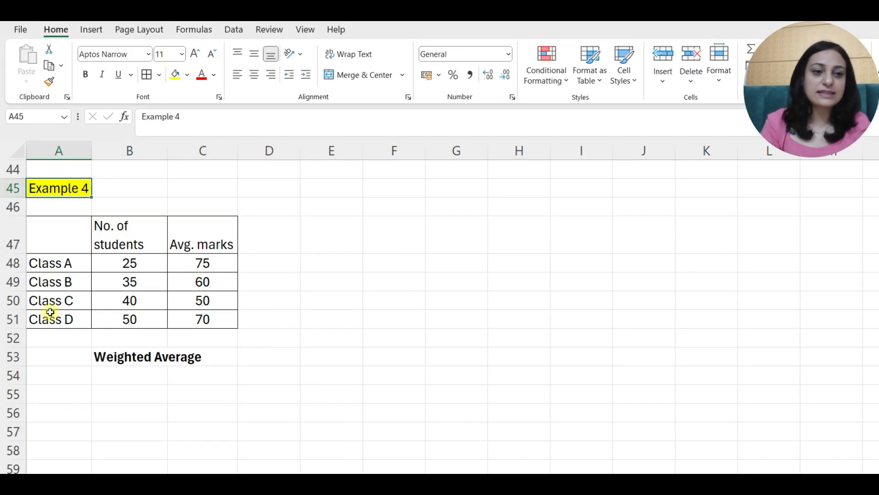
Enter a SUMPRODUCT of the student numbers B48:B51 and average marks C48:C51 in D53, beside Weighted Average
{"action": "left_click_drag", "start_coordinate": [75, 232], "coordinate": [206, 314]}
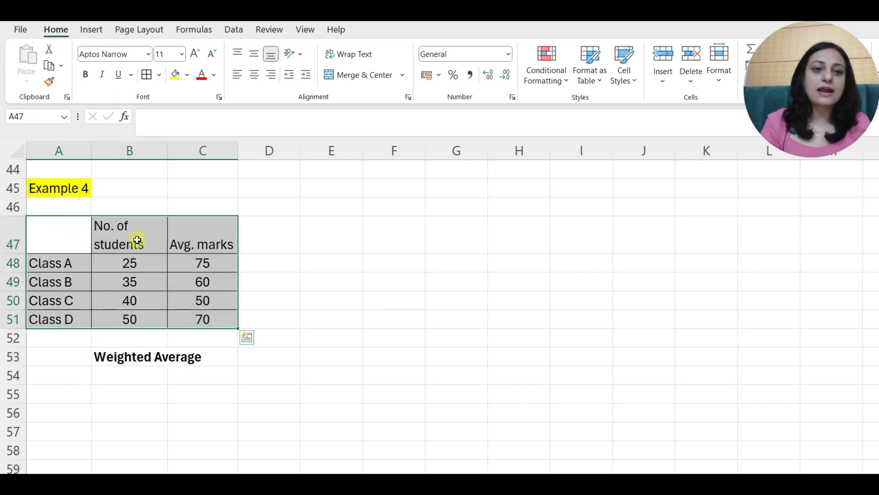
{"action": "left_click_drag", "start_coordinate": [64, 261], "coordinate": [56, 318]}
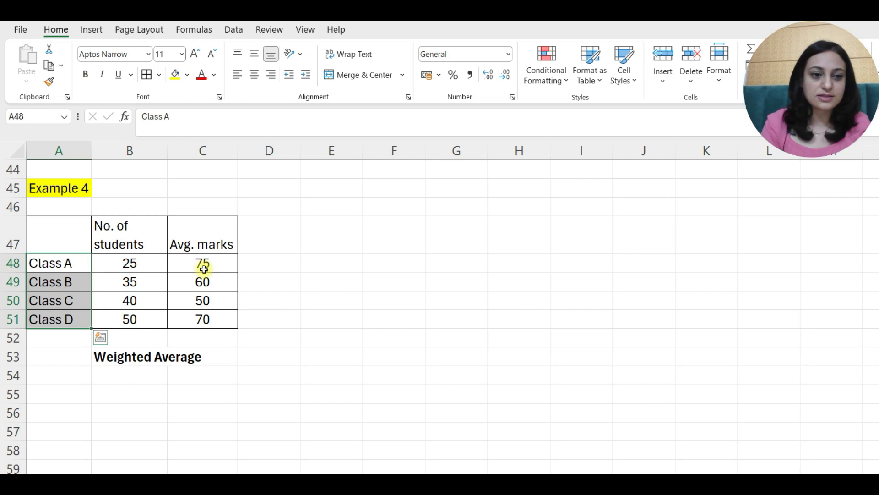
{"action": "left_click", "coordinate": [261, 358]}
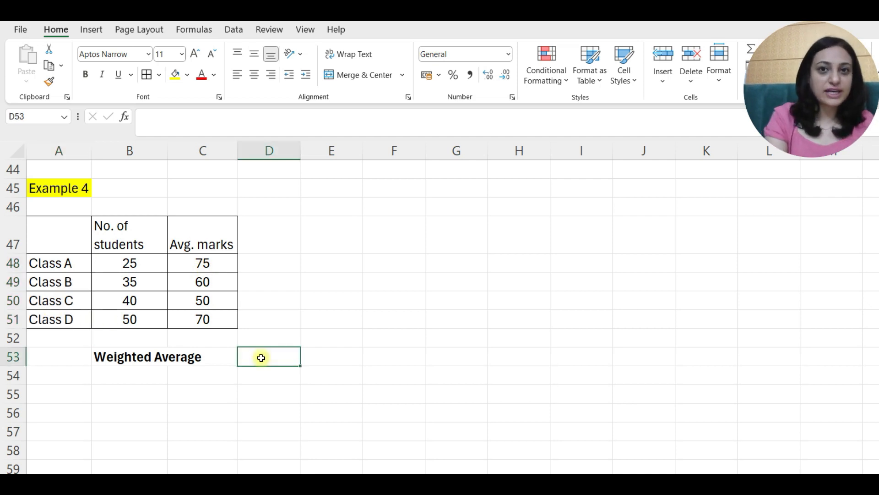
{"action": "type", "text": "=sumpr"}
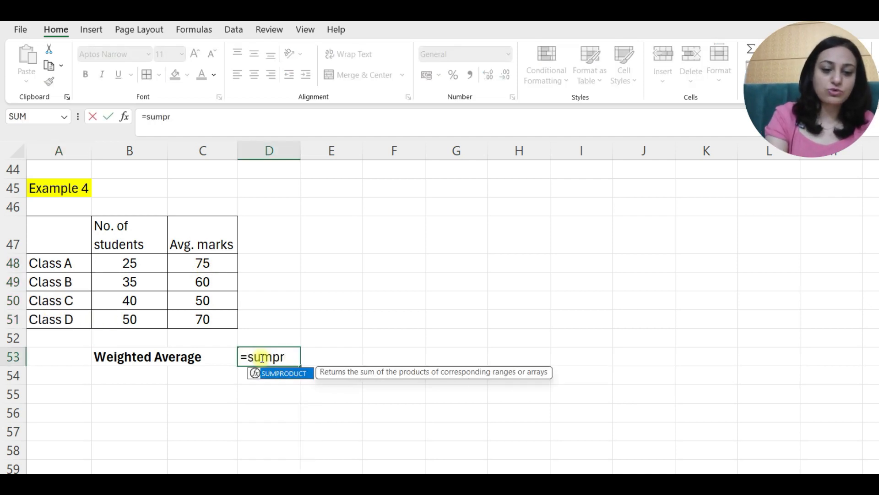
{"action": "type", "text": "oduct("}
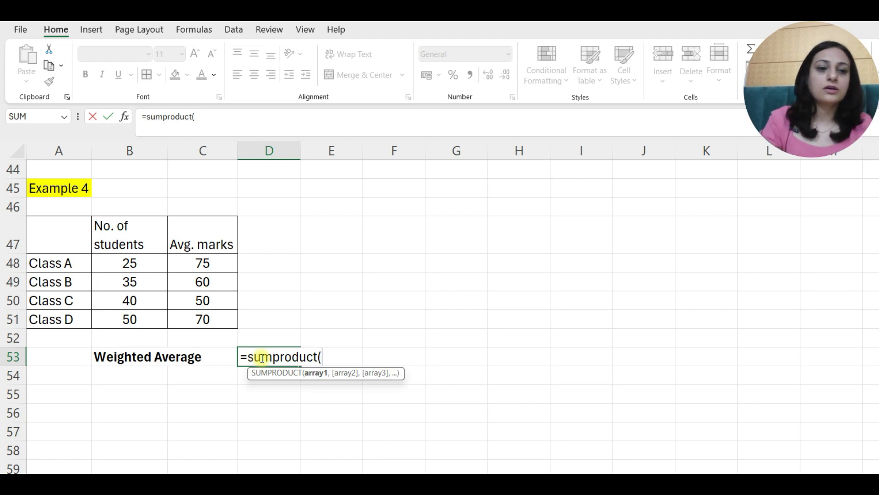
{"action": "left_click_drag", "start_coordinate": [142, 267], "coordinate": [142, 315]}
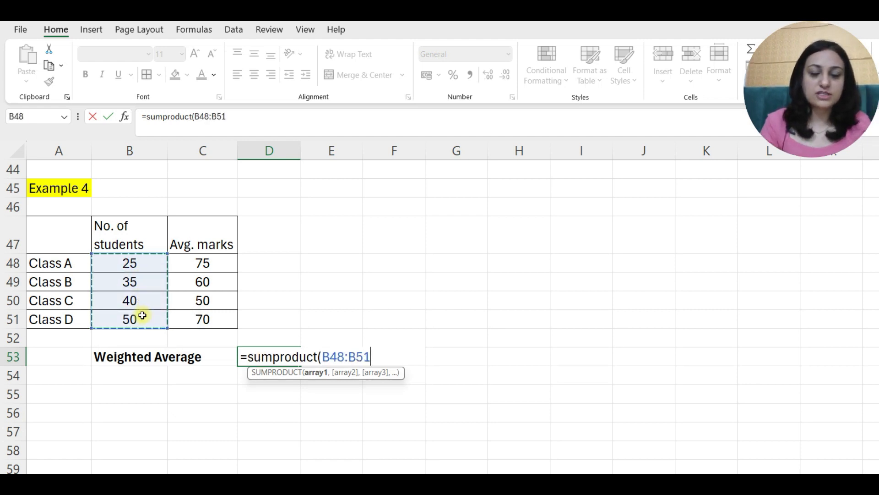
{"action": "type", "text": ","}
{"action": "left_click_drag", "start_coordinate": [191, 263], "coordinate": [191, 315]}
{"action": "type", "text": ")"}
{"action": "key", "text": "Return"}
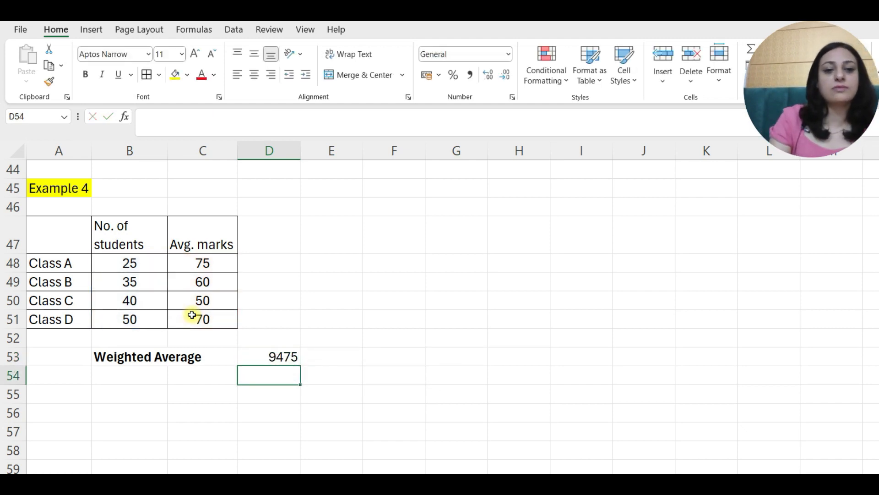
Divide the SUMPRODUCT in D53 by SUM(B48:B51), the total number of students, to get the weighted average
{"action": "key", "text": "Up"}
{"action": "left_click", "coordinate": [308, 122]}
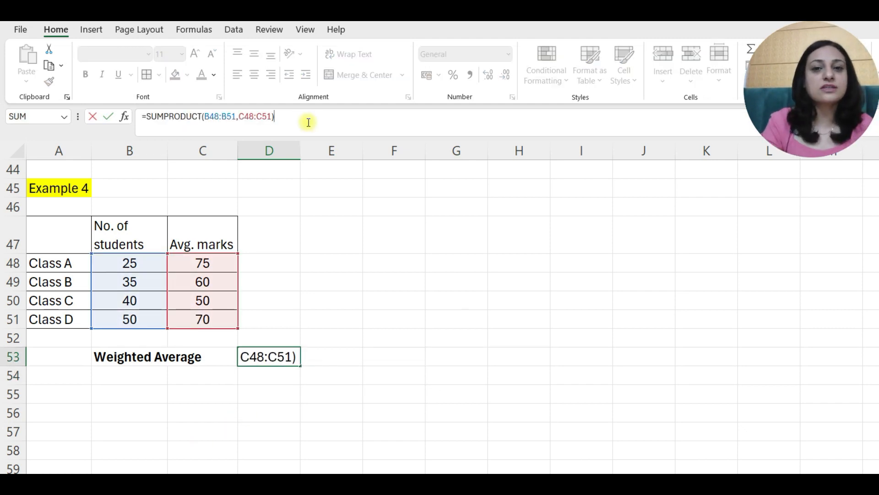
{"action": "type", "text": "/"}
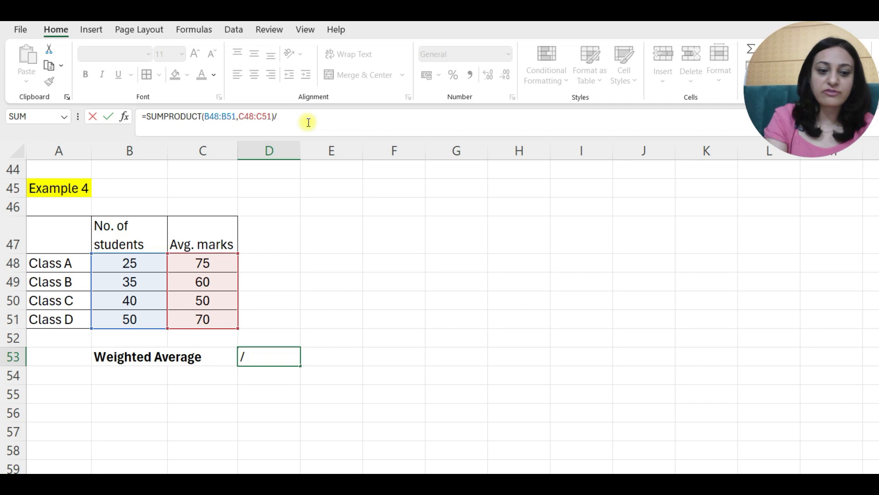
{"action": "type", "text": "sum"}
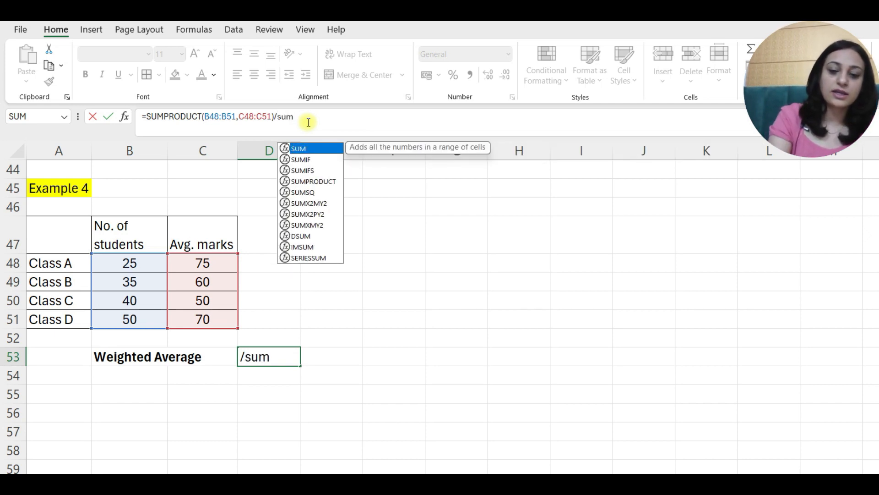
{"action": "type", "text": "("}
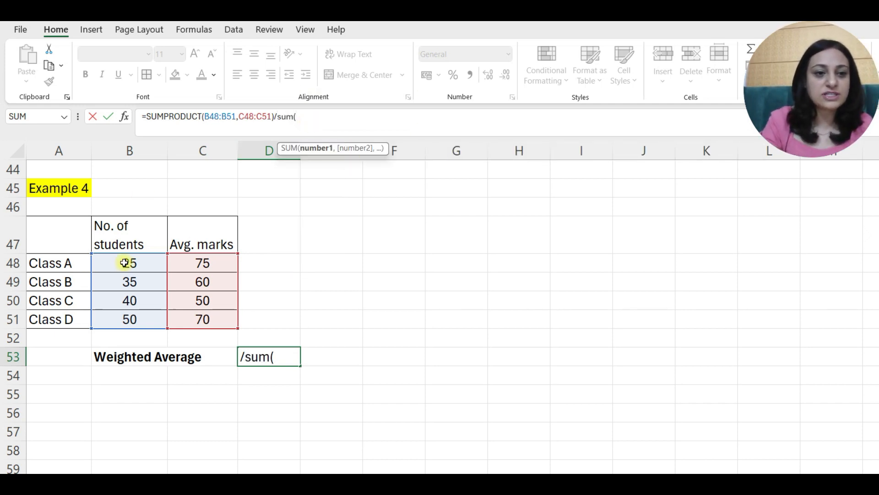
{"action": "left_click_drag", "start_coordinate": [125, 262], "coordinate": [118, 316]}
{"action": "key", "text": "ctrl+Return"}
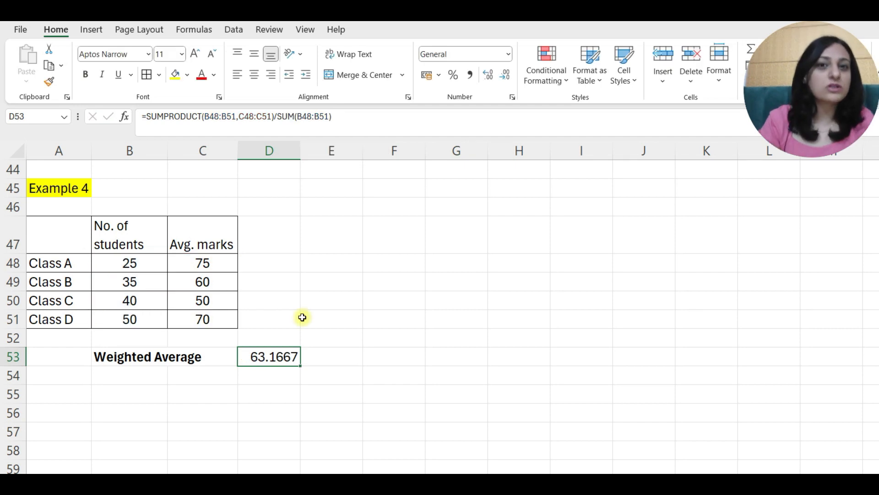
{"action": "left_click_drag", "start_coordinate": [82, 236], "coordinate": [183, 314]}
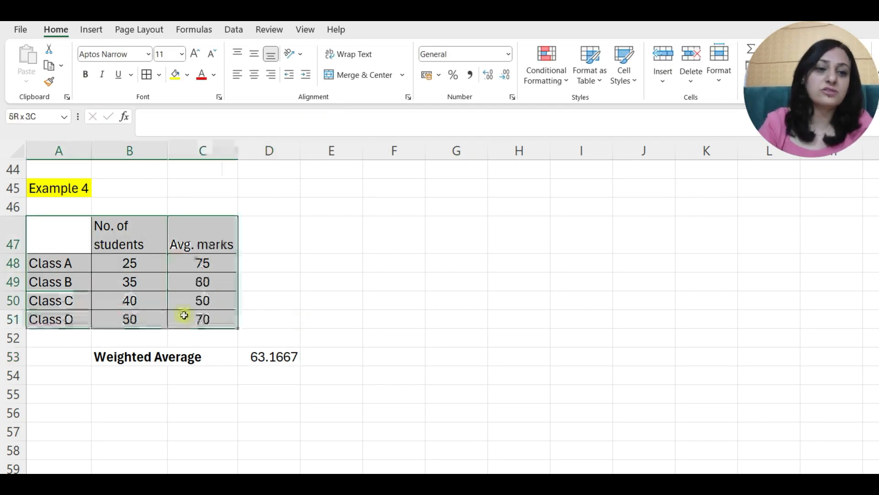
{"action": "left_click", "coordinate": [253, 315]}
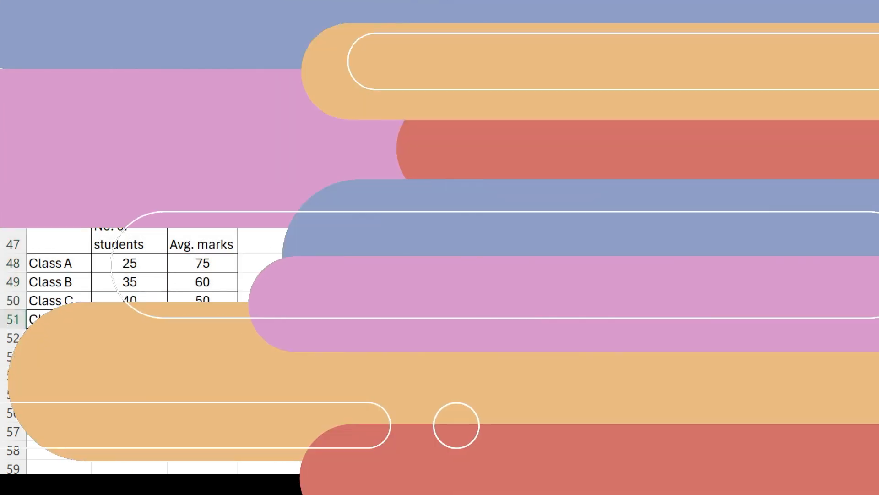